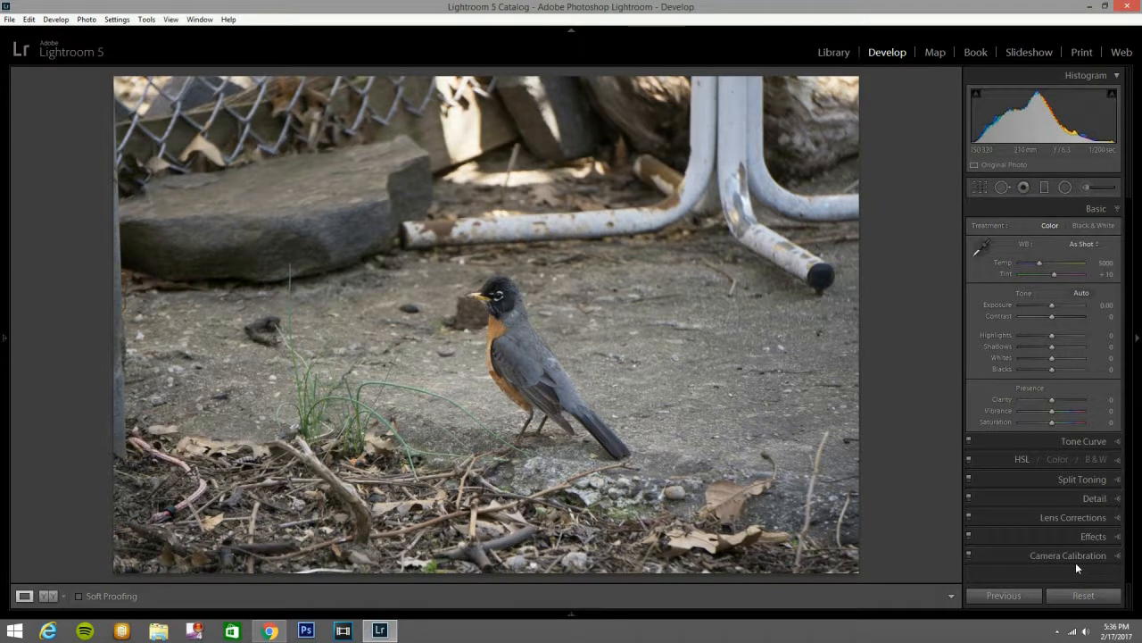
Enable lens profile corrections and chromatic aberration removal for the robin photo
click(1117, 518)
click(977, 338)
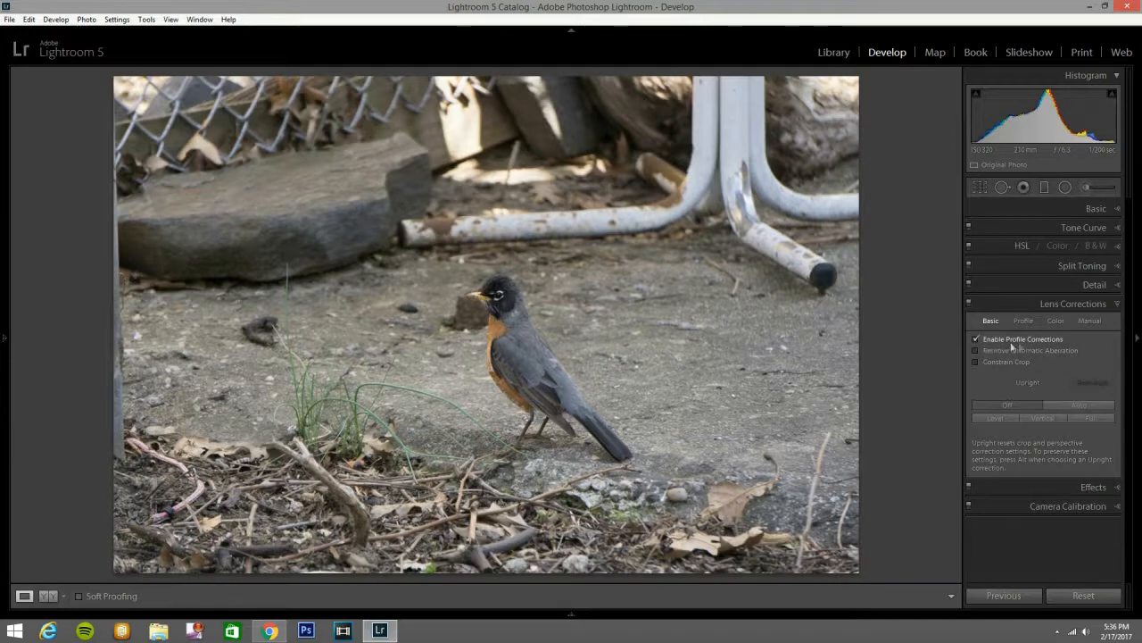
click(976, 348)
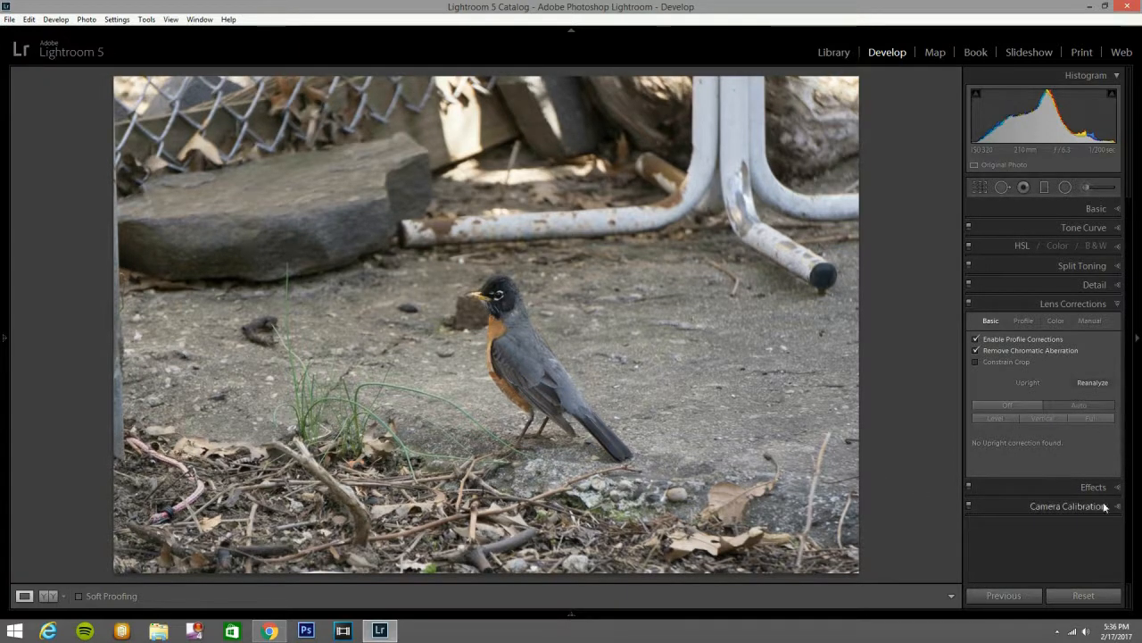
Cool the photo's white balance by setting the colour temperature to 4592
click(1114, 212)
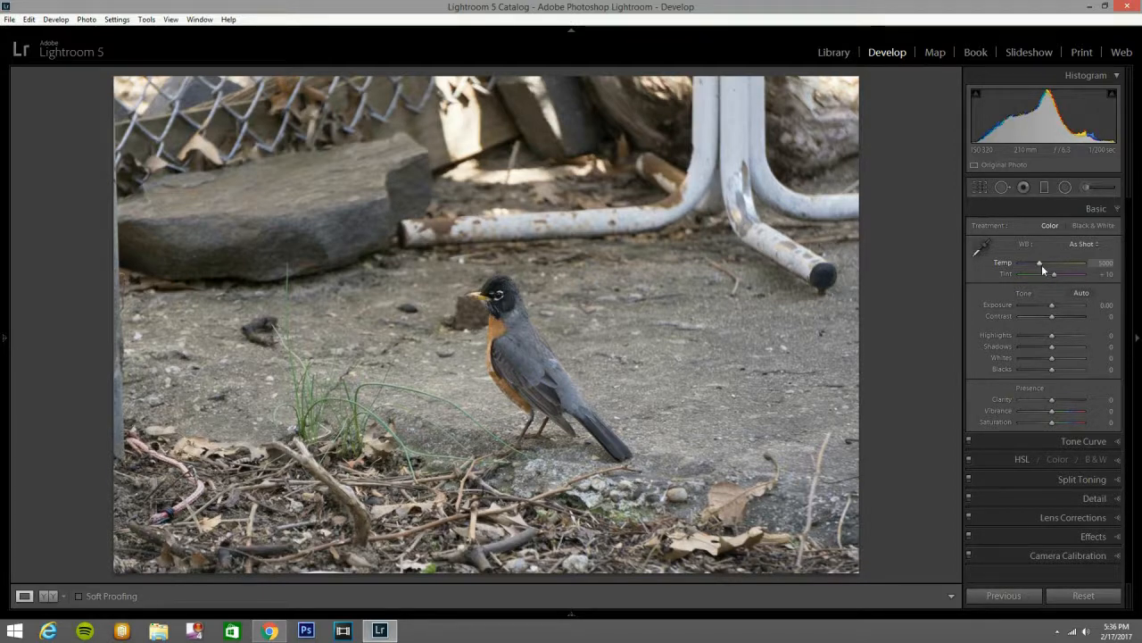
key(Down)
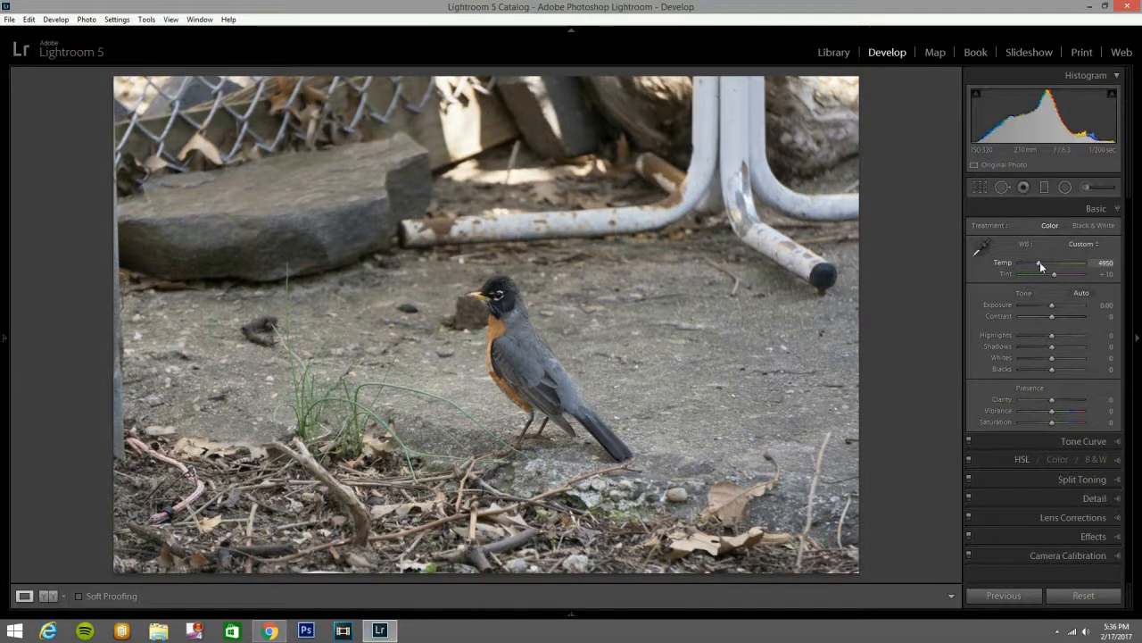
key(Down)
key(Down)
key(Down)
key(Down)
key(Down)
key(Down)
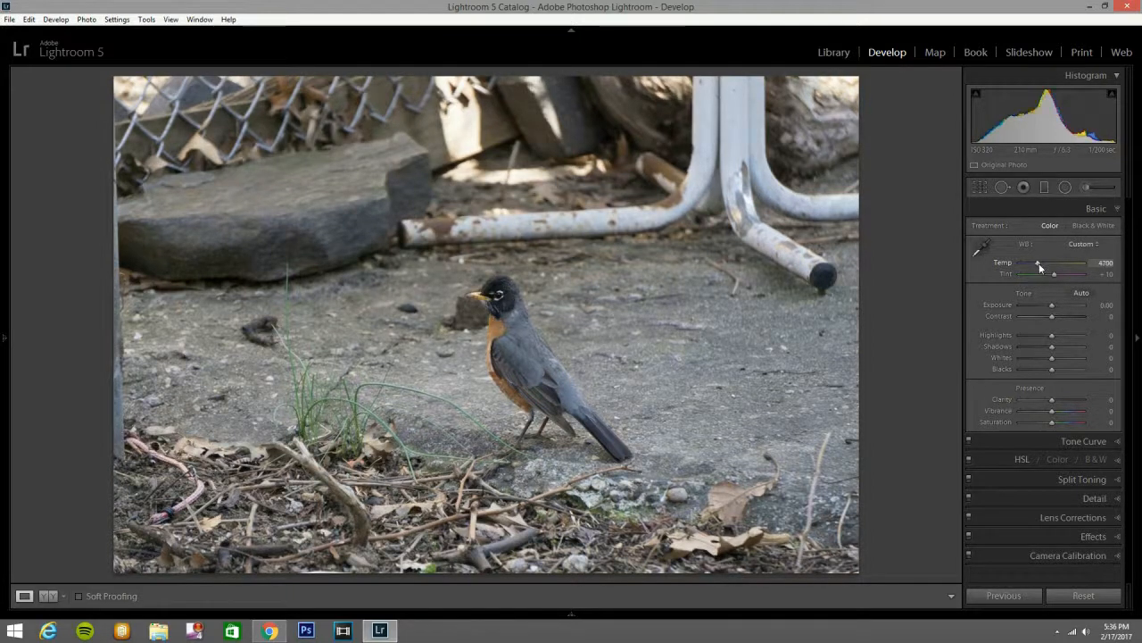
key(Down)
key(Down)
click(1109, 263)
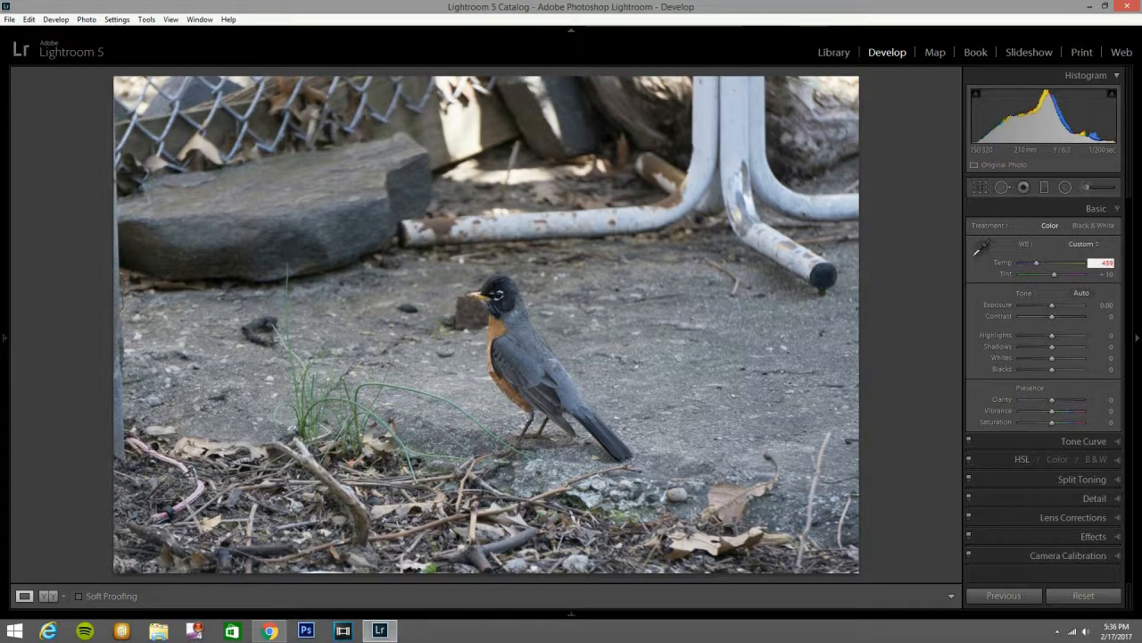
click(867, 364)
Crop the photo to a wide frame around the robin, cutting away the chair legs and most of the rock behind it
click(981, 191)
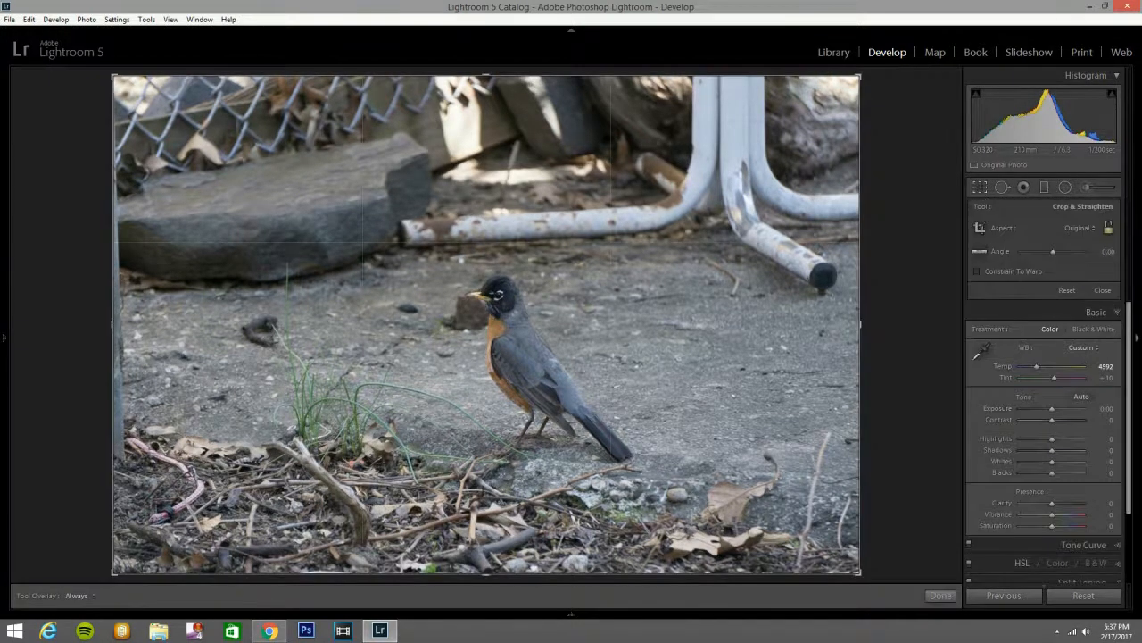
drag(536, 75, 532, 161)
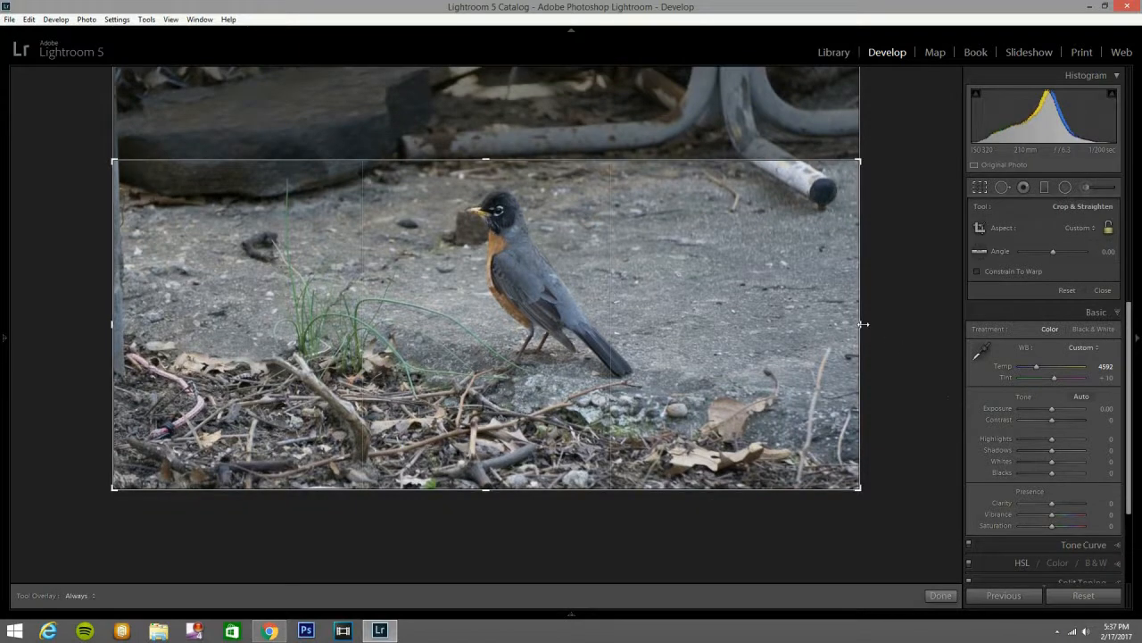
drag(862, 326, 811, 322)
drag(490, 494, 497, 474)
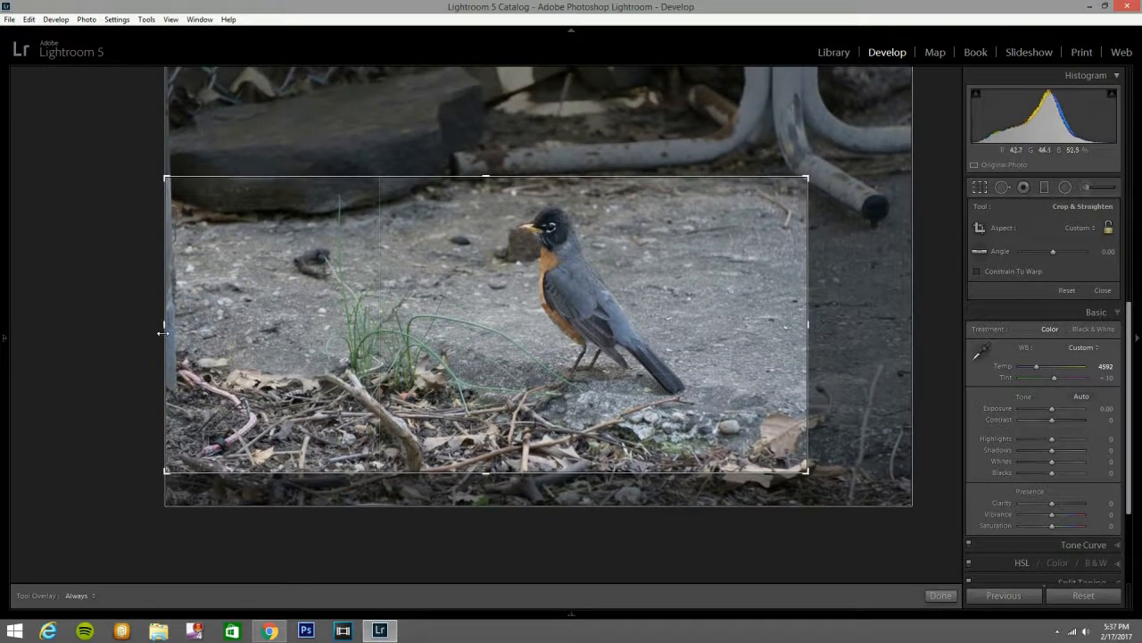
drag(163, 333, 168, 331)
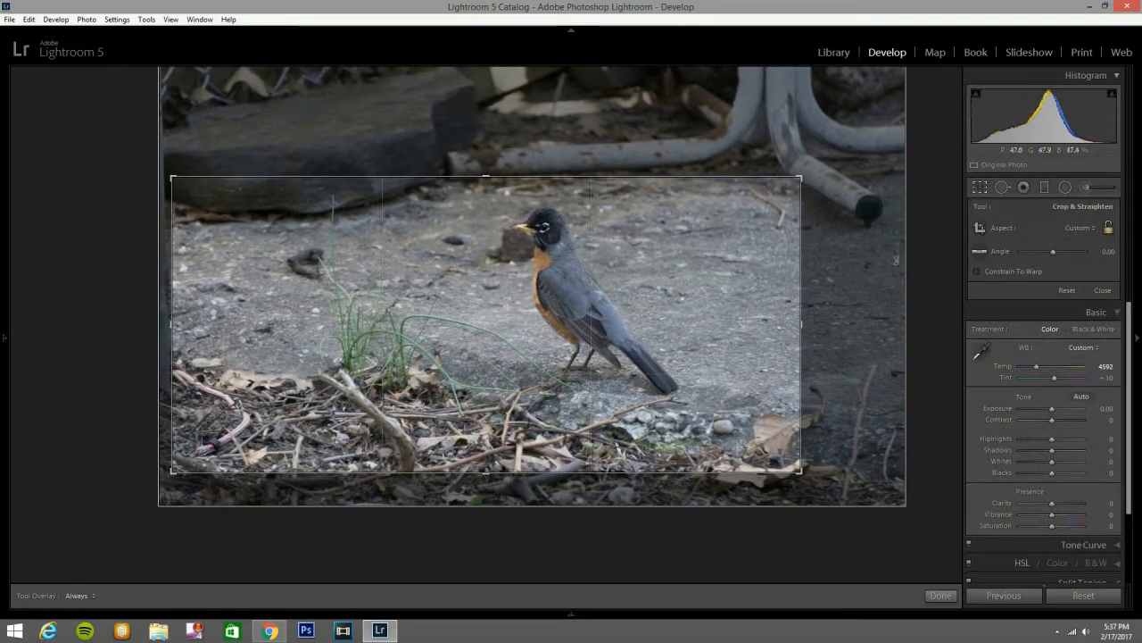
click(982, 190)
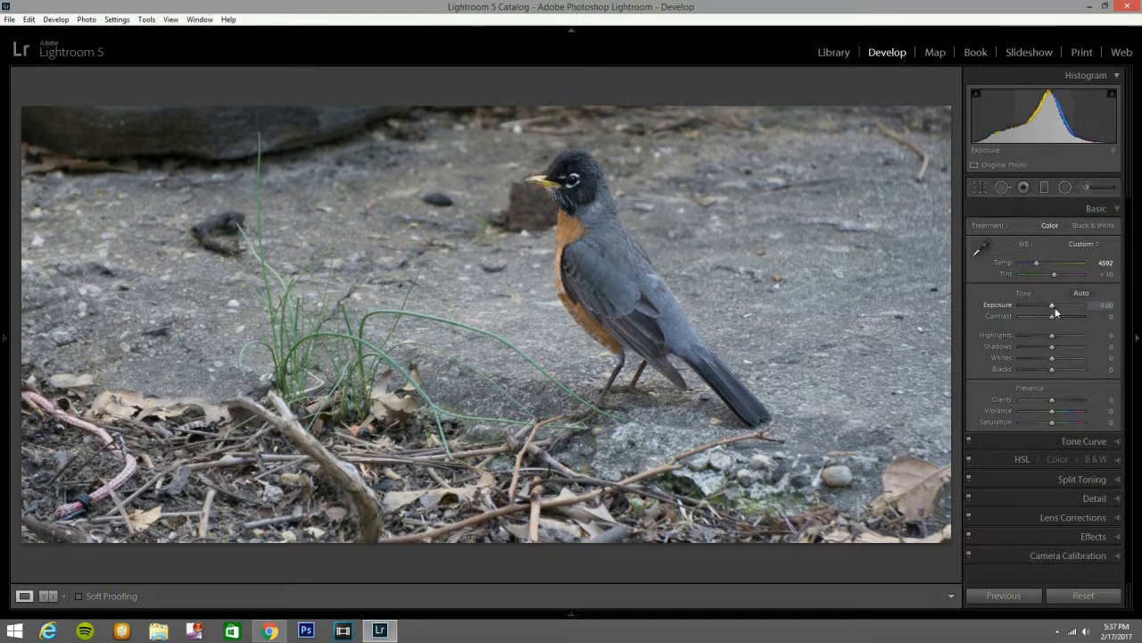
Brighten the photo by setting Exposure to +0.40
key(Up)
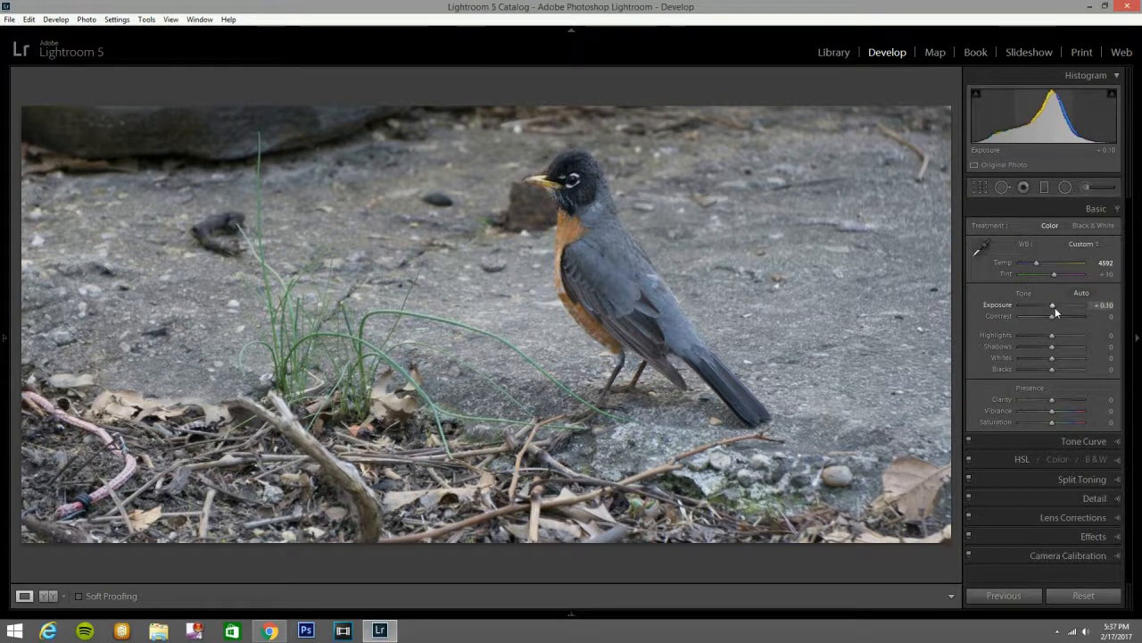
key(Up)
key(Up)
key(Up)
key(Up)
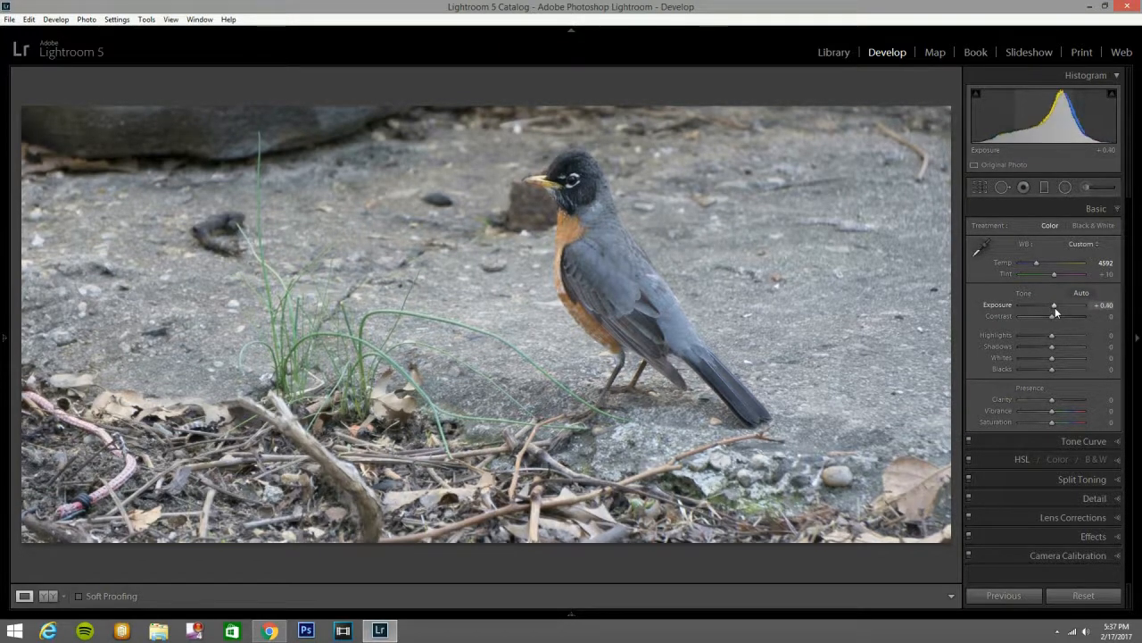
key(Down)
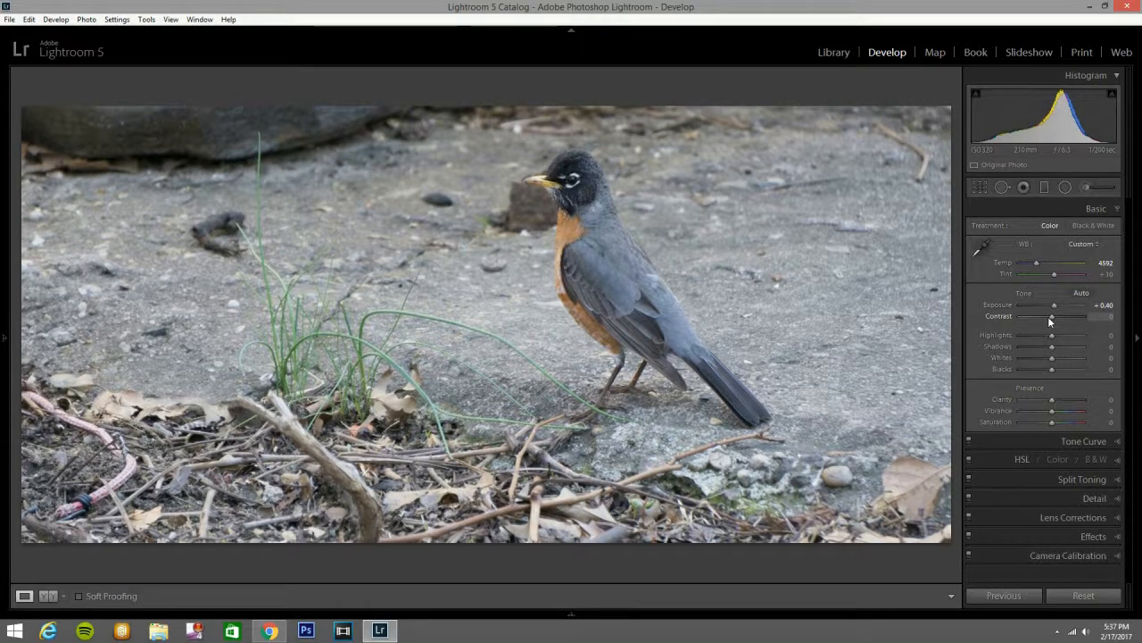
Set Contrast to +100, Highlights to −100 and Shadows to +94
drag(1051, 316, 1139, 341)
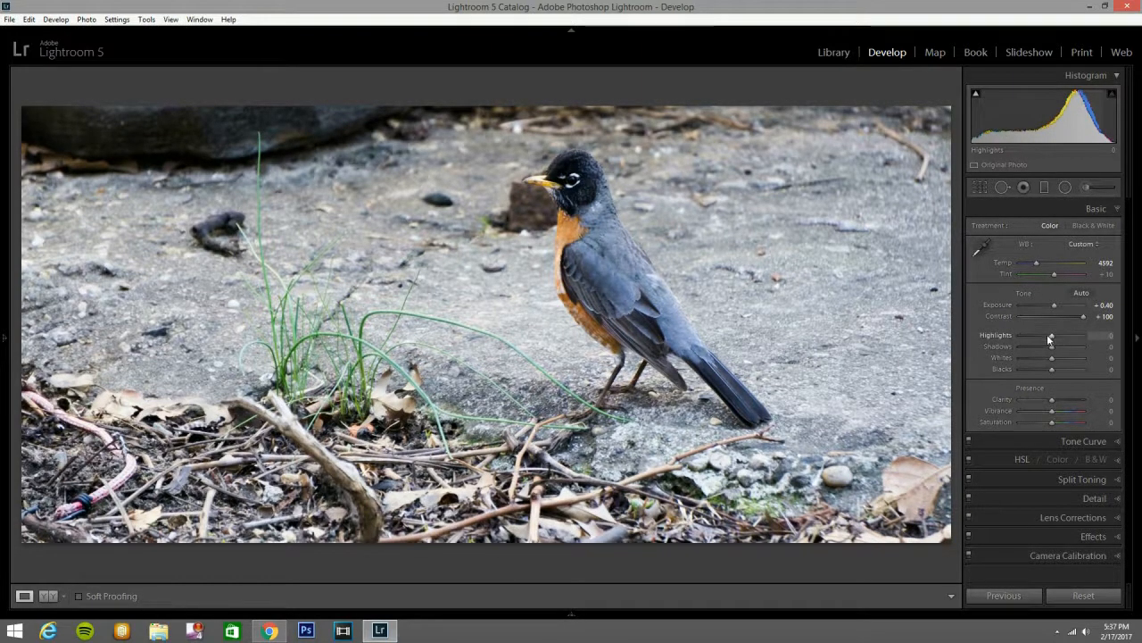
drag(1050, 338, 922, 362)
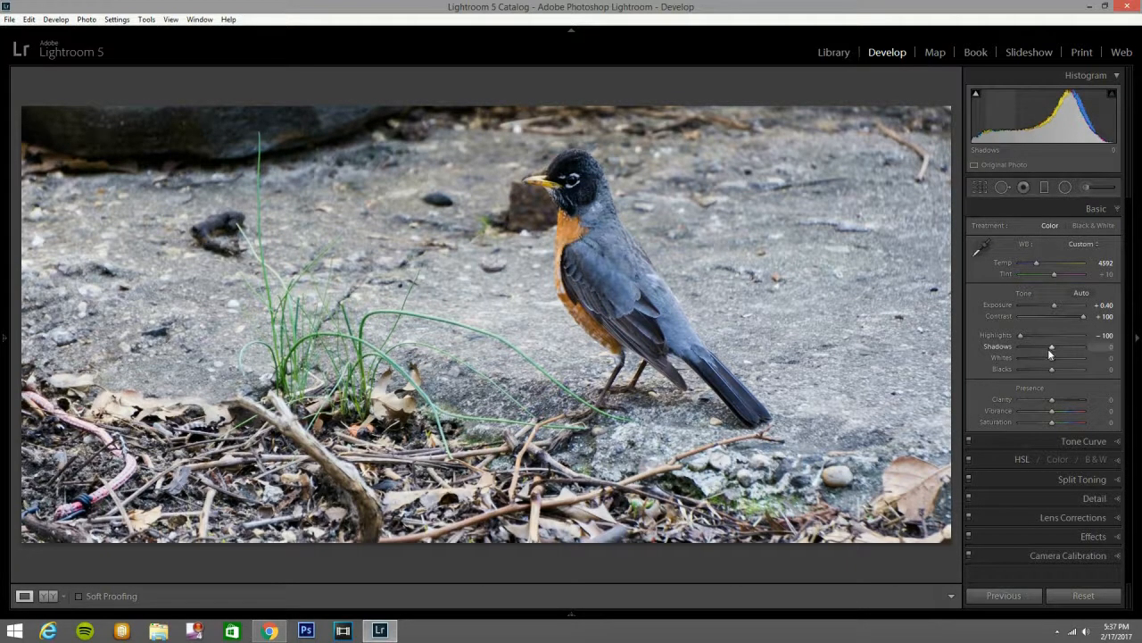
drag(1048, 350, 1080, 351)
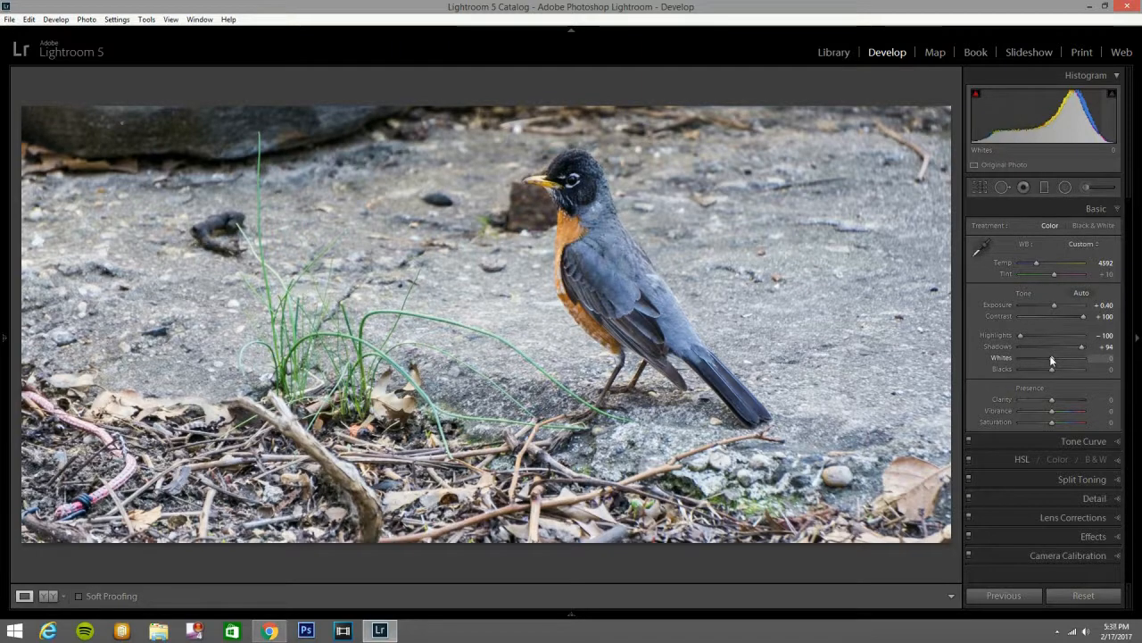
Set Whites to +26, Blacks to −74 and Clarity to +42
drag(1052, 359, 1013, 369)
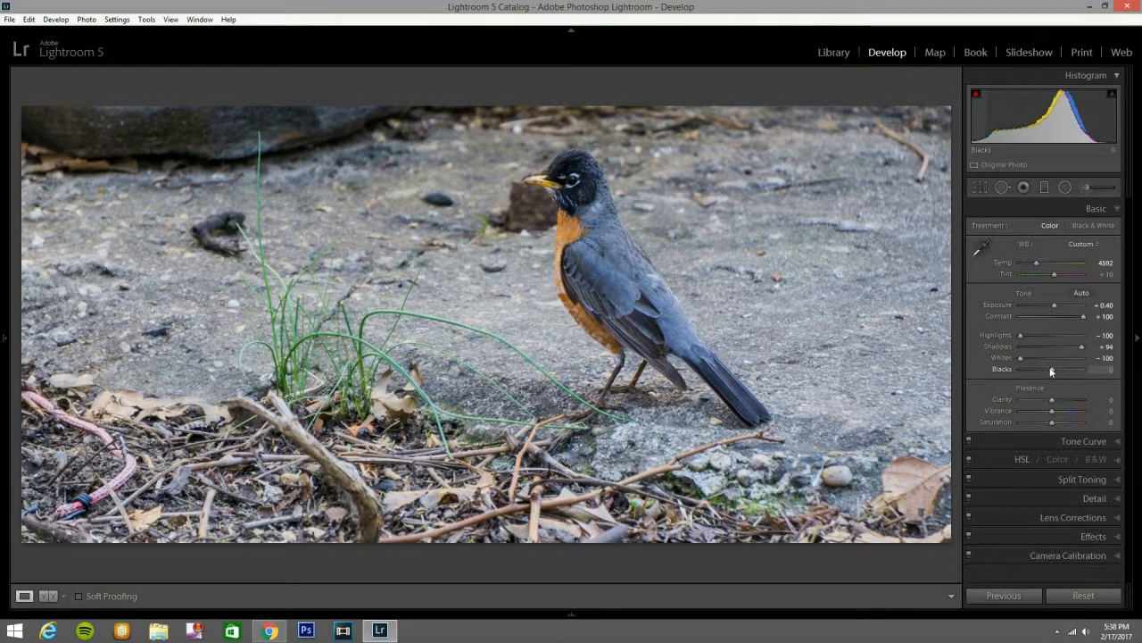
drag(1052, 370, 994, 371)
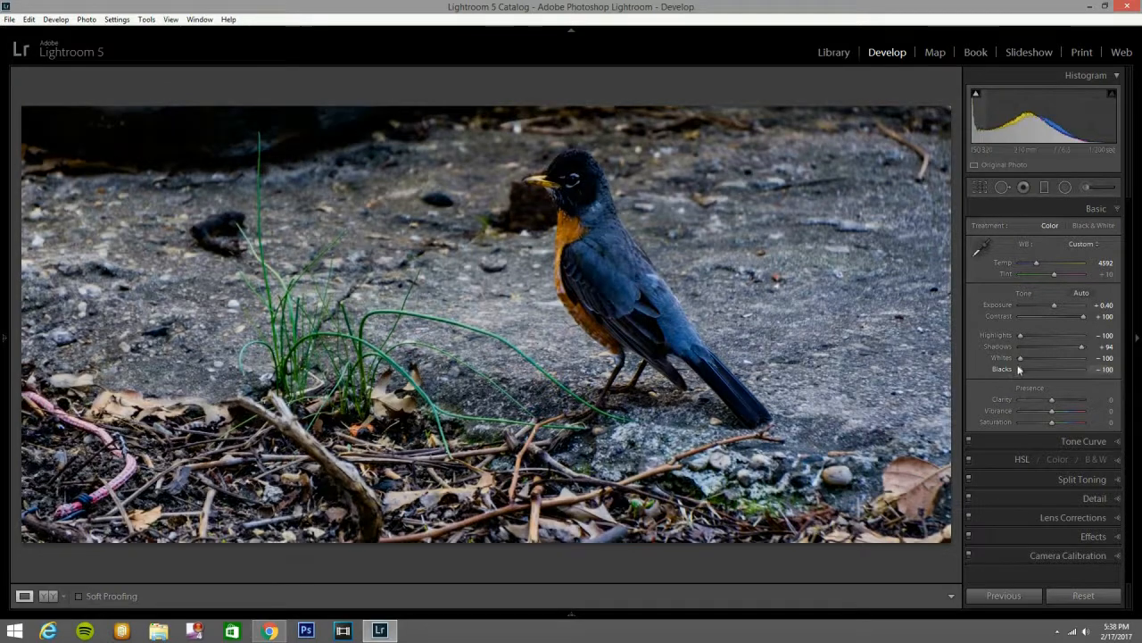
double_click(1005, 358)
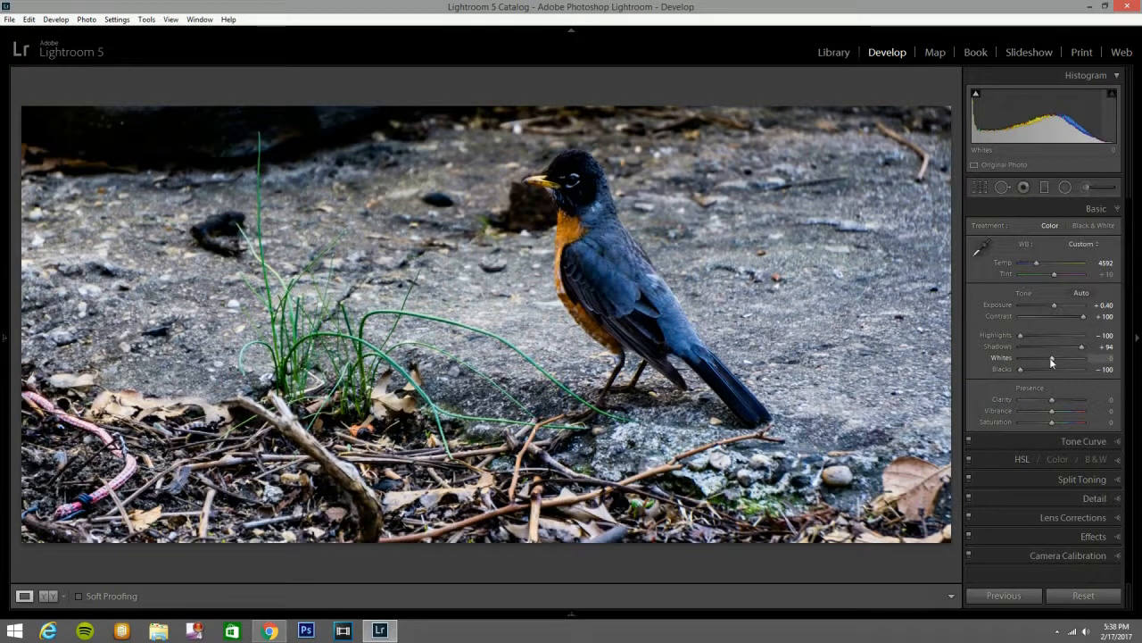
drag(1050, 357, 1060, 358)
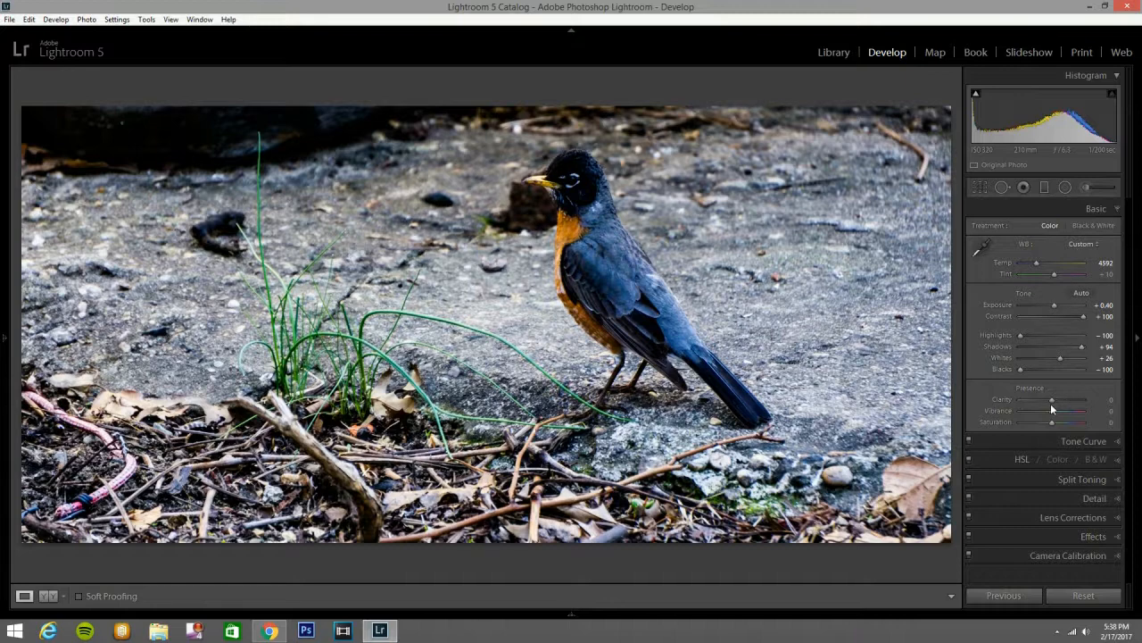
drag(1055, 403, 1066, 399)
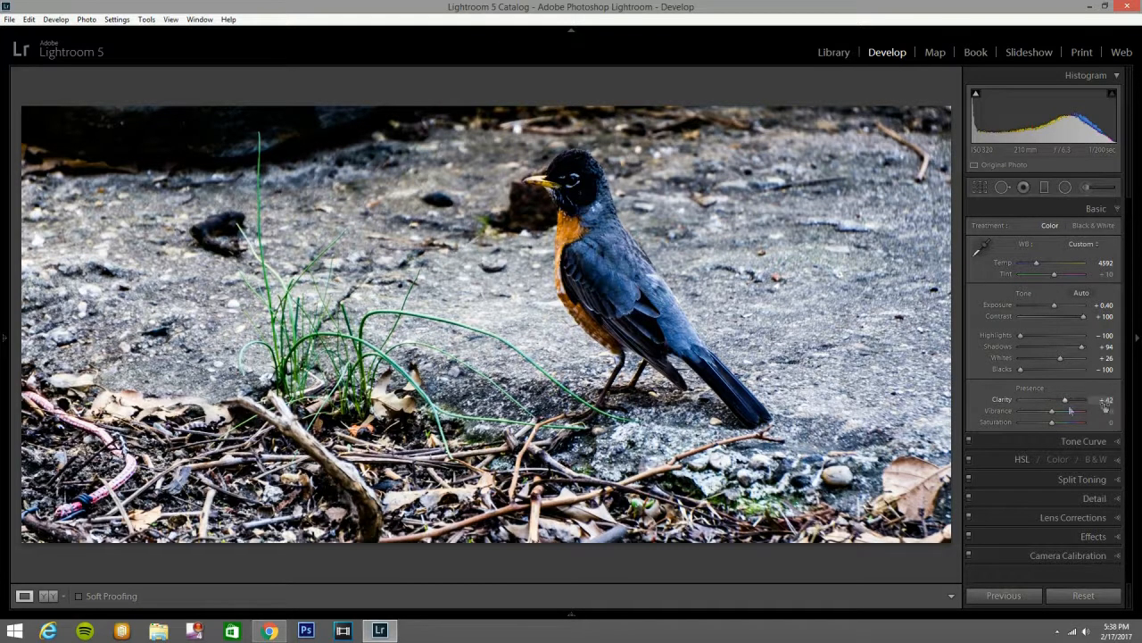
drag(1022, 368, 1030, 367)
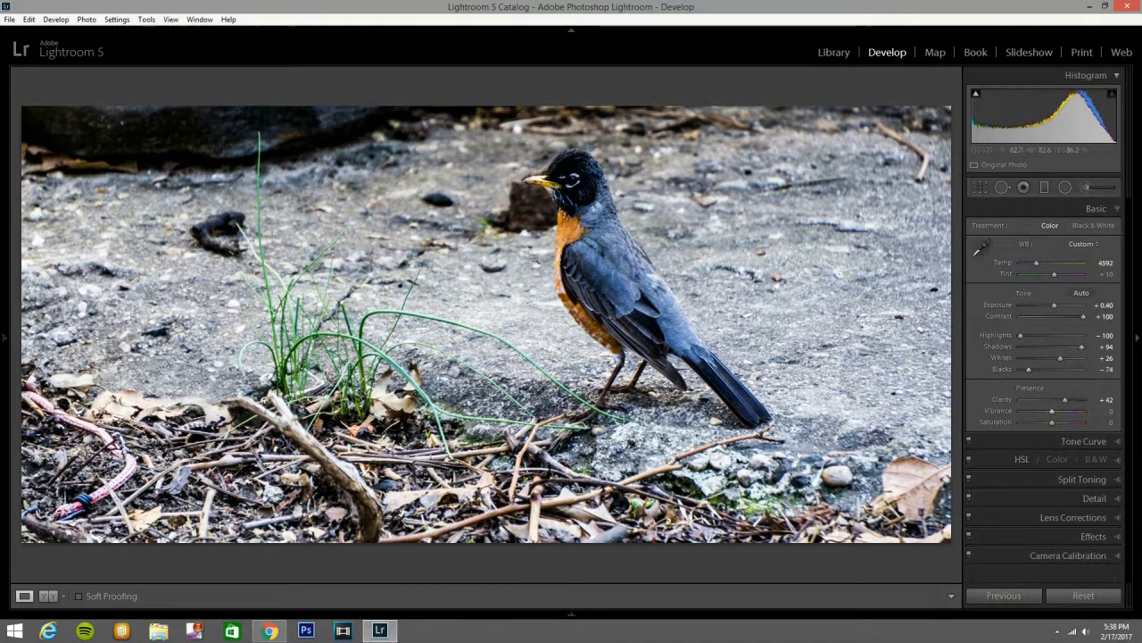
Shape the RGB tone curve into a gentle S with a black point at 0.8 / 6.3 % and a slightly lowered white point
click(1112, 444)
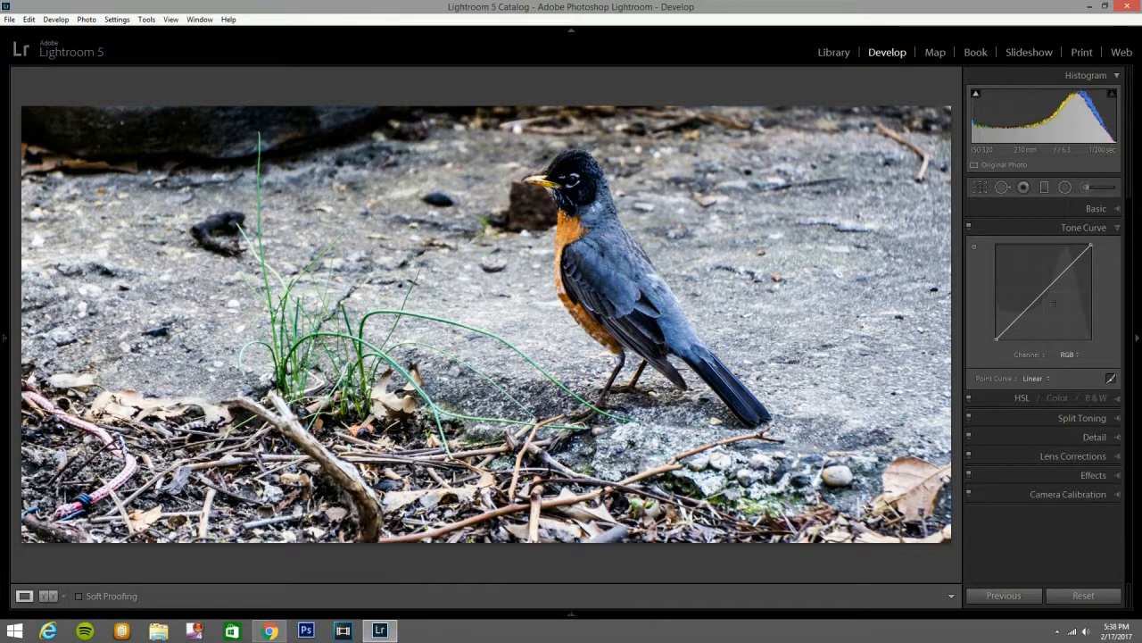
drag(994, 339, 996, 333)
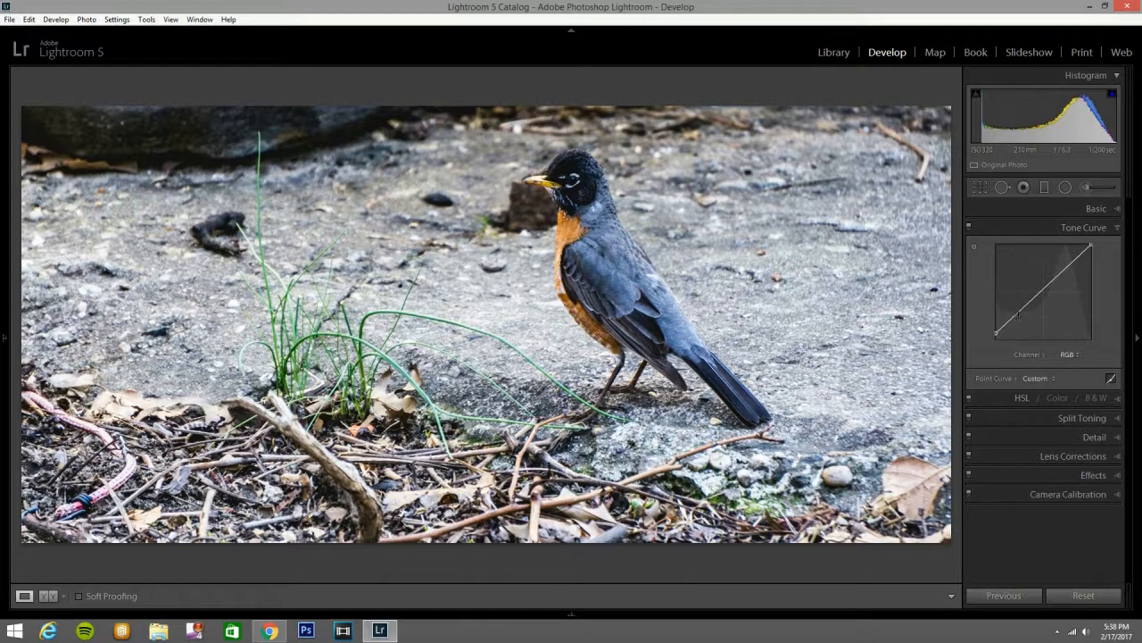
drag(1018, 314, 1060, 271)
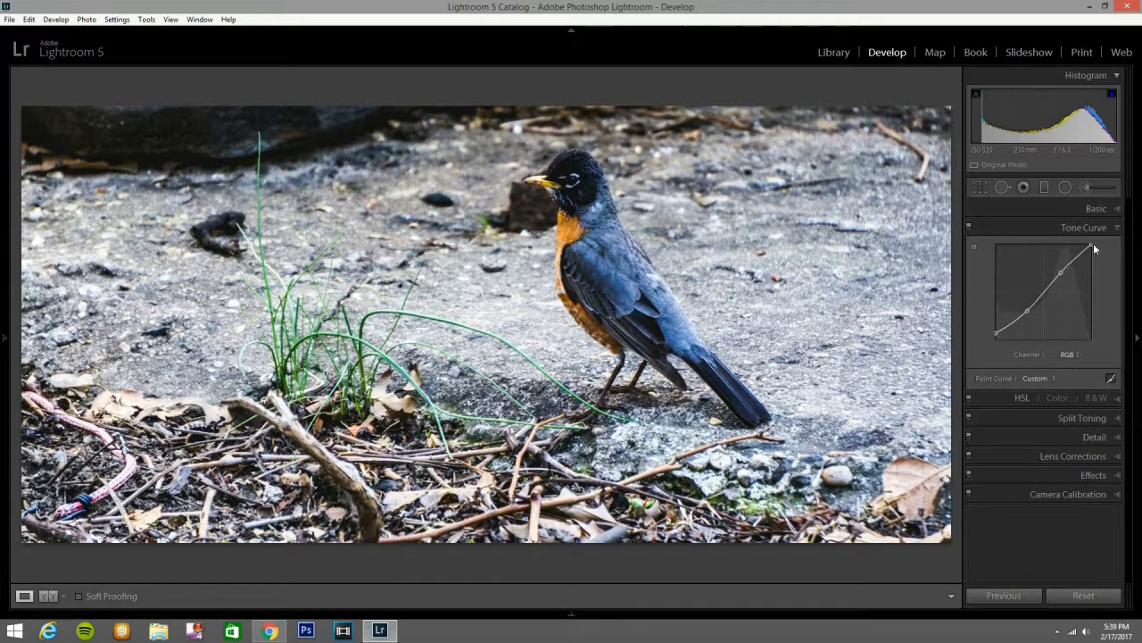
drag(1091, 244, 1090, 246)
drag(994, 331, 996, 334)
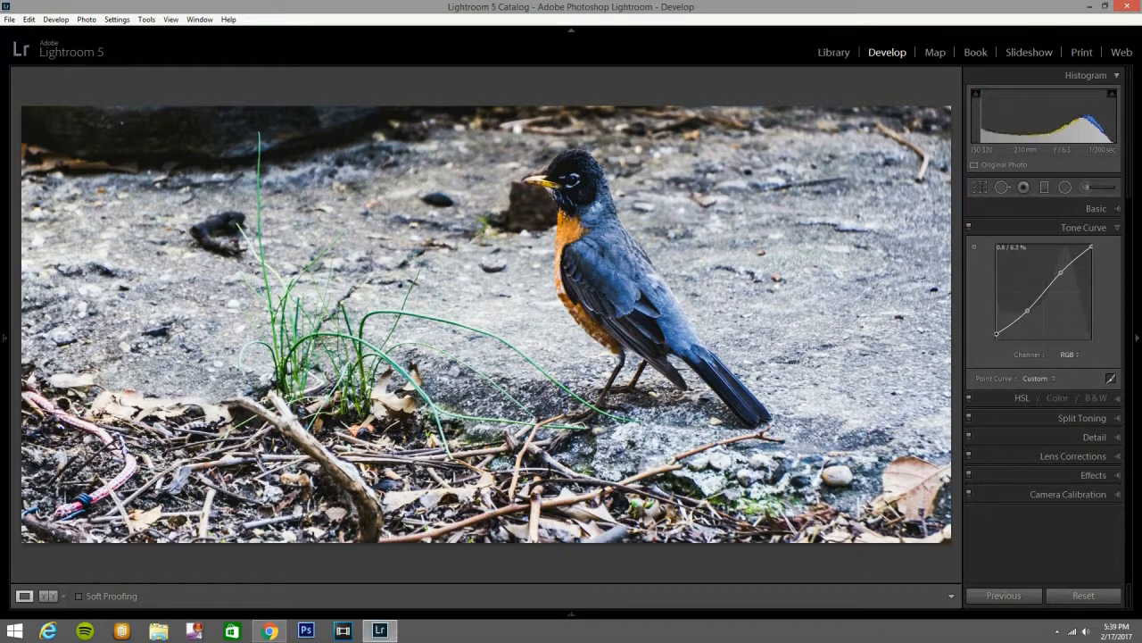
Boost the photo's warm colours by setting Orange saturation to +34 and Yellow saturation to +32
click(1110, 398)
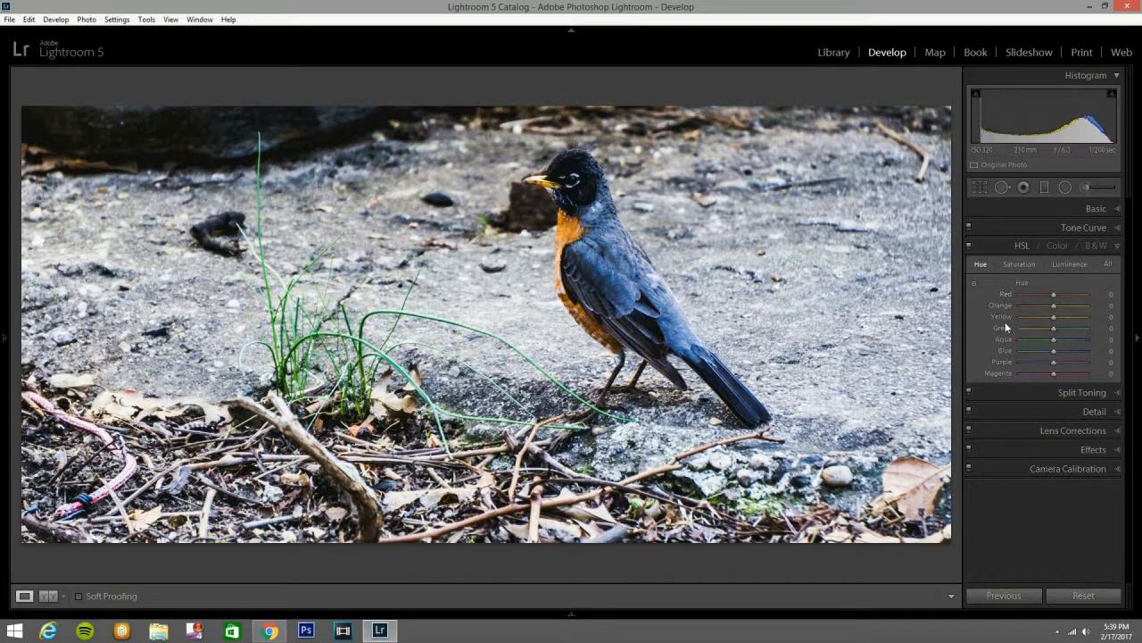
click(1019, 265)
drag(1052, 305, 1051, 306)
drag(1060, 303, 1061, 302)
drag(1056, 320, 1060, 319)
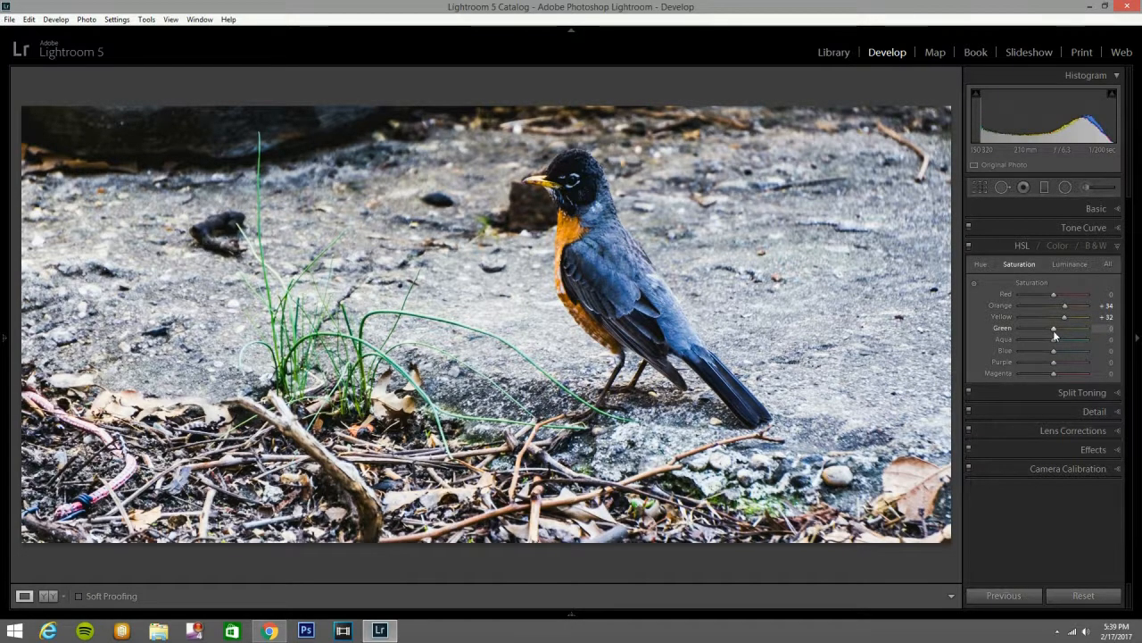
Mute the cool colours by setting Green and Aqua saturation to −61 and Blue saturation to −64
drag(1053, 329, 1034, 332)
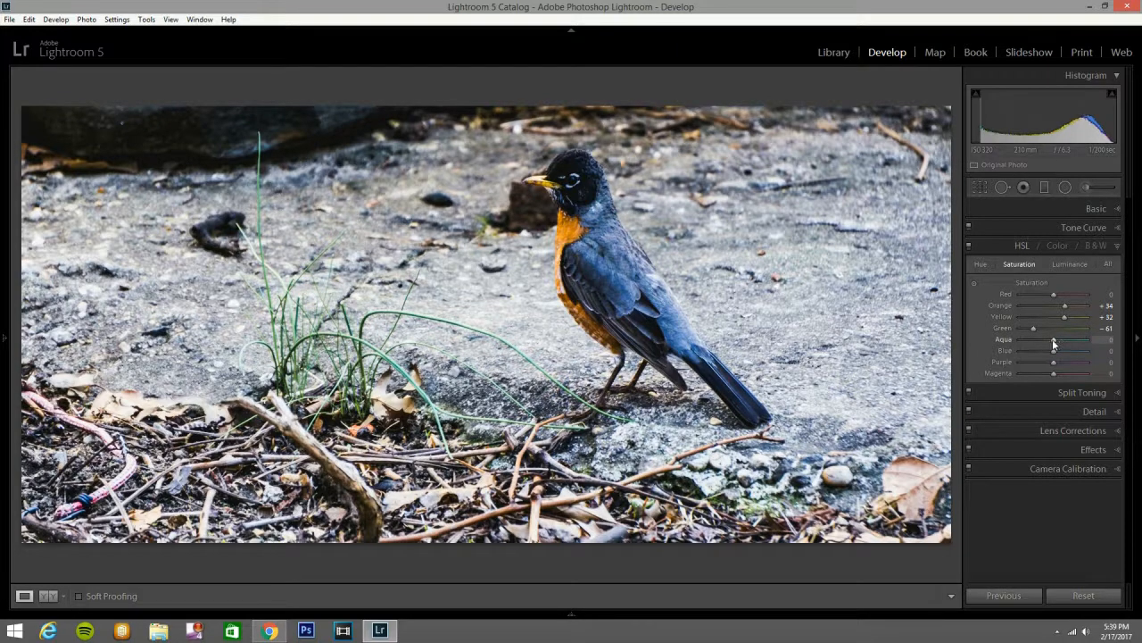
drag(1052, 340, 1035, 343)
drag(1035, 339, 1031, 340)
drag(1052, 350, 1033, 353)
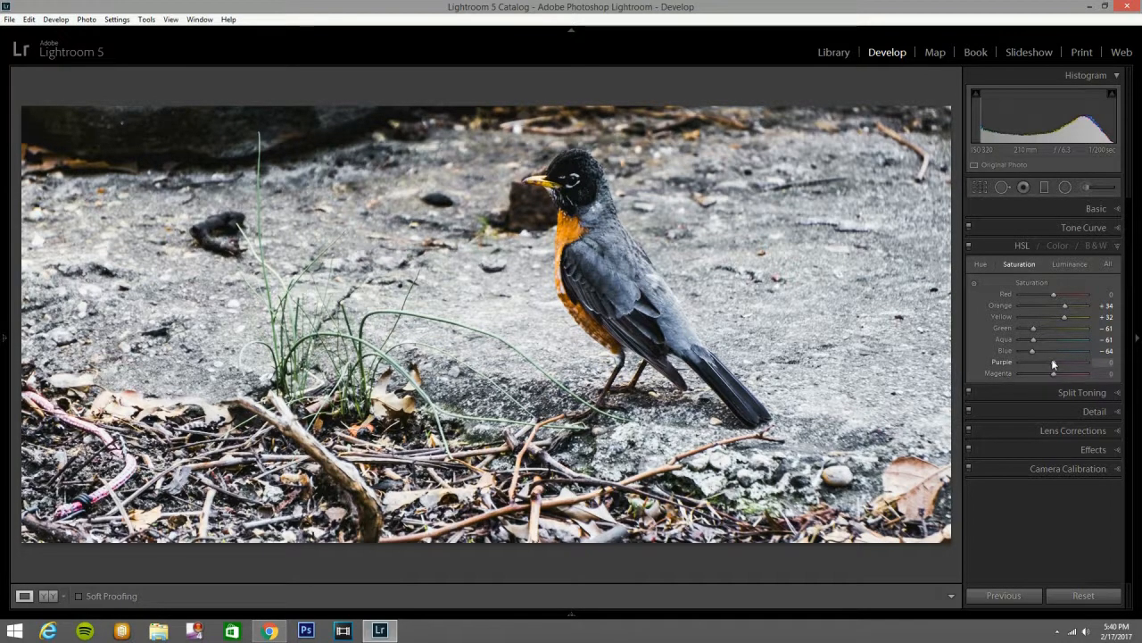
Set Purple saturation to −57 and reduce the Magenta saturation
drag(1053, 362, 1033, 361)
drag(1050, 373, 1047, 373)
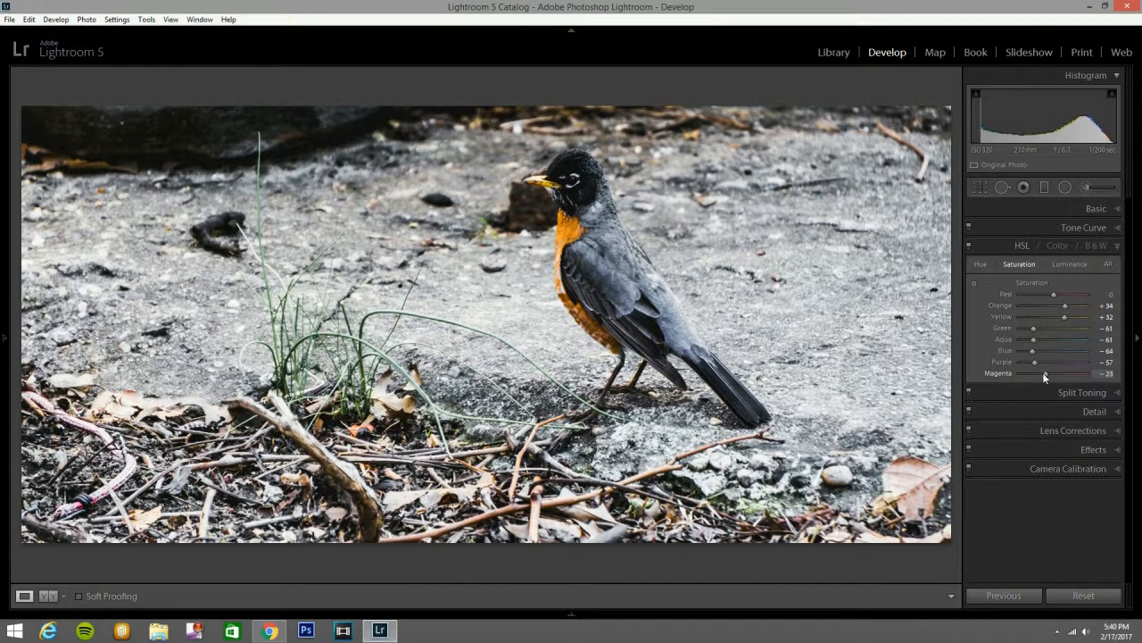
drag(1039, 372, 1036, 371)
drag(1036, 371, 1036, 373)
Lighten the robin's breast and beak by setting Orange luminance to +39 and Yellow luminance to +64
click(1075, 266)
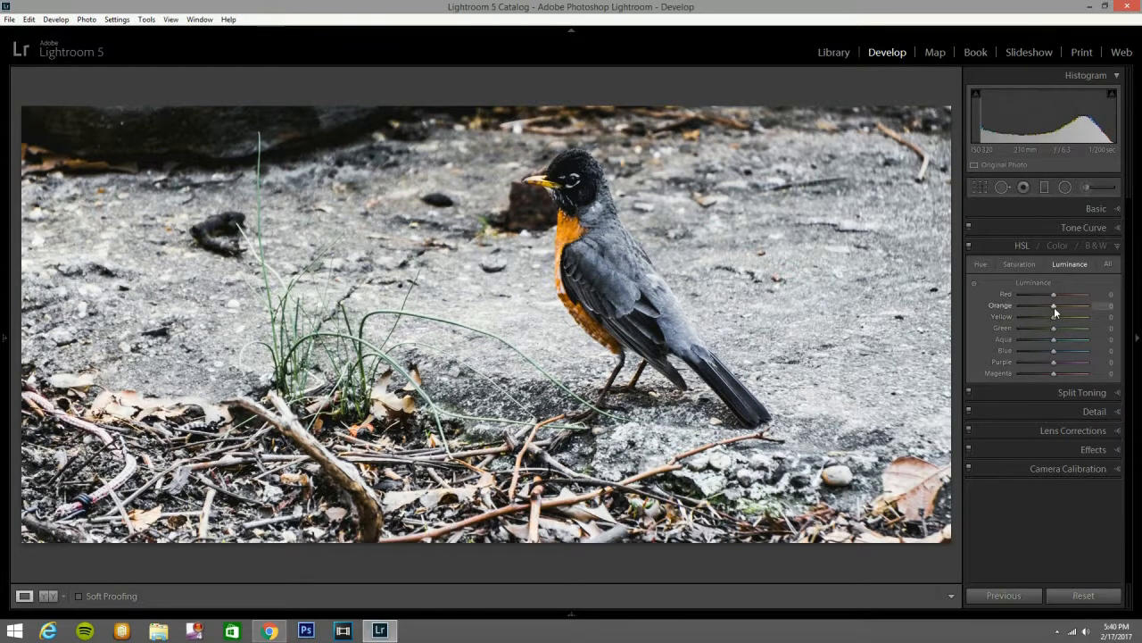
drag(1054, 307, 1079, 316)
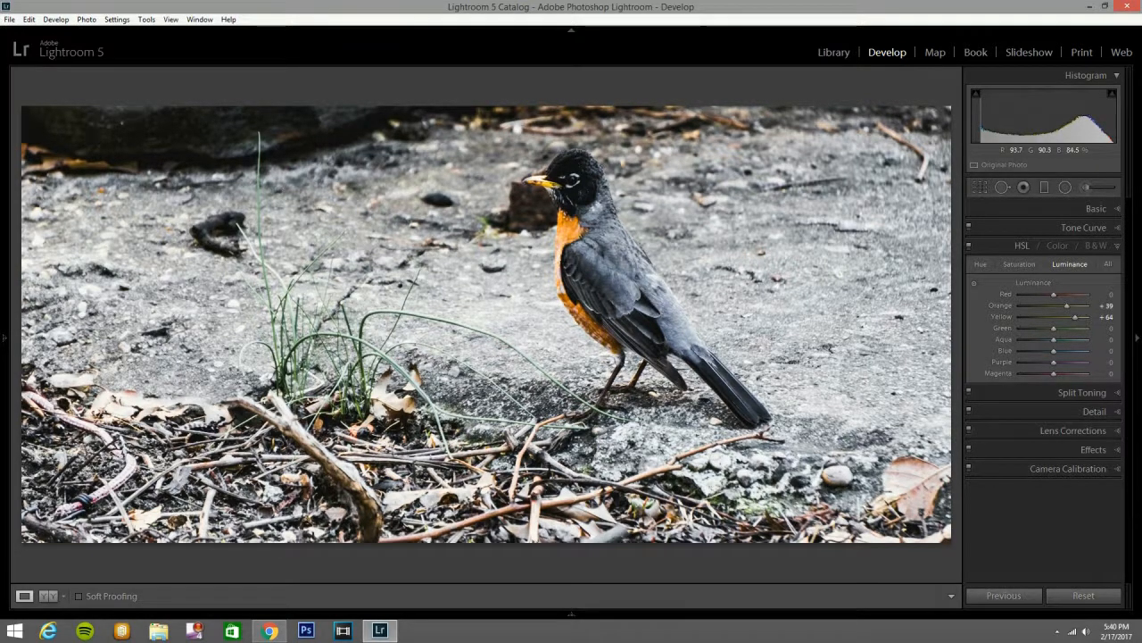
click(1116, 246)
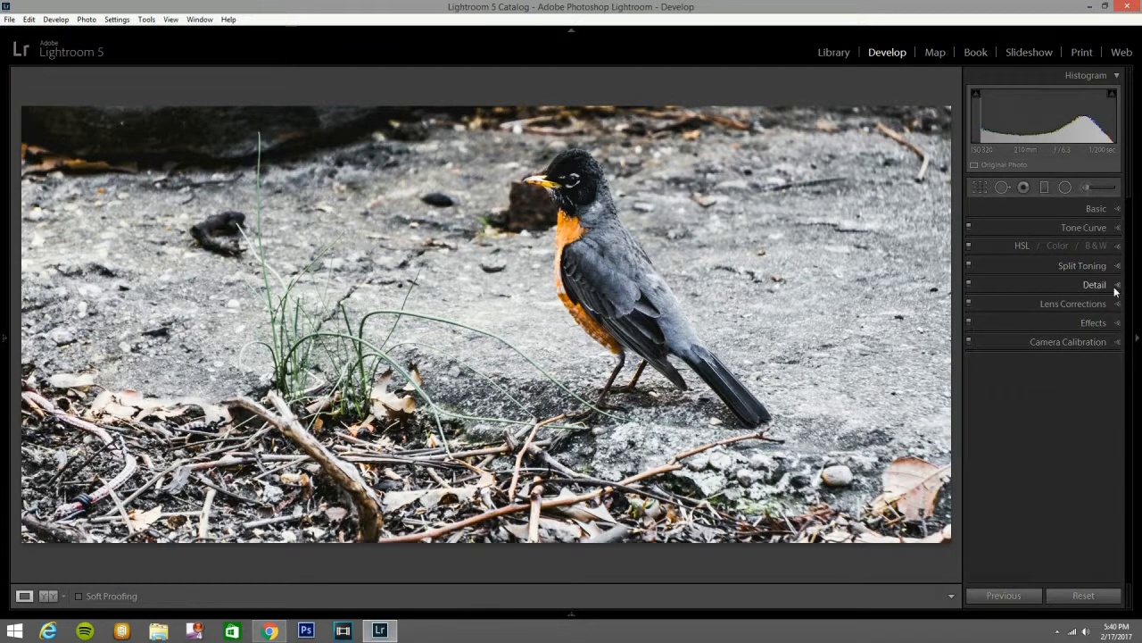
Sharpen the photo with Amount 73, Radius 1.5, Detail 31 and Masking 76
click(1115, 285)
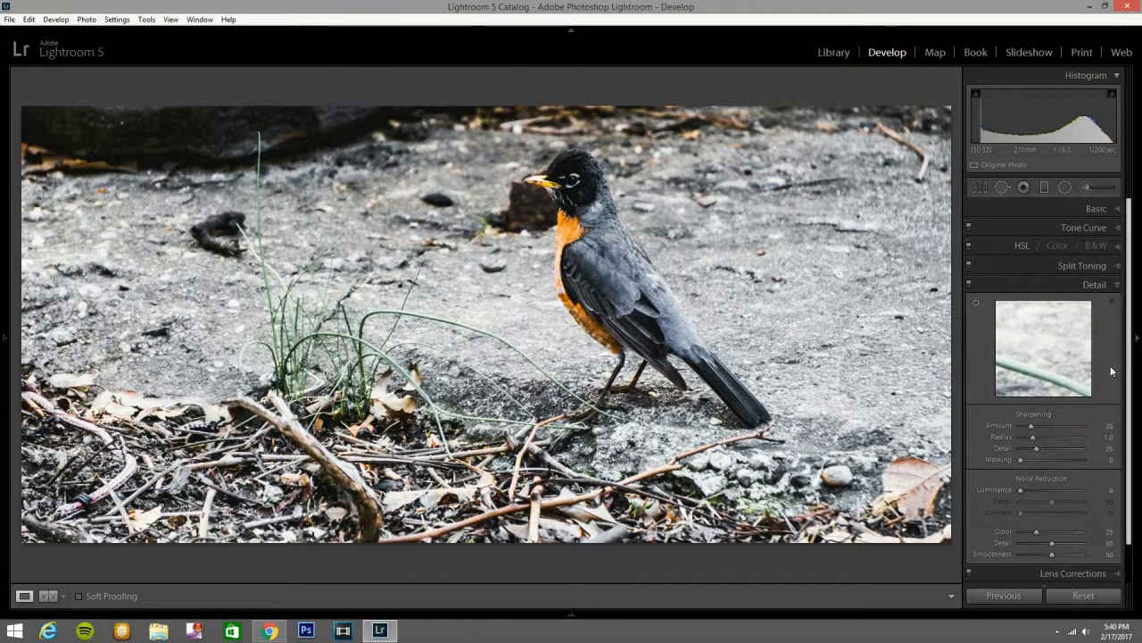
drag(1048, 425, 1051, 425)
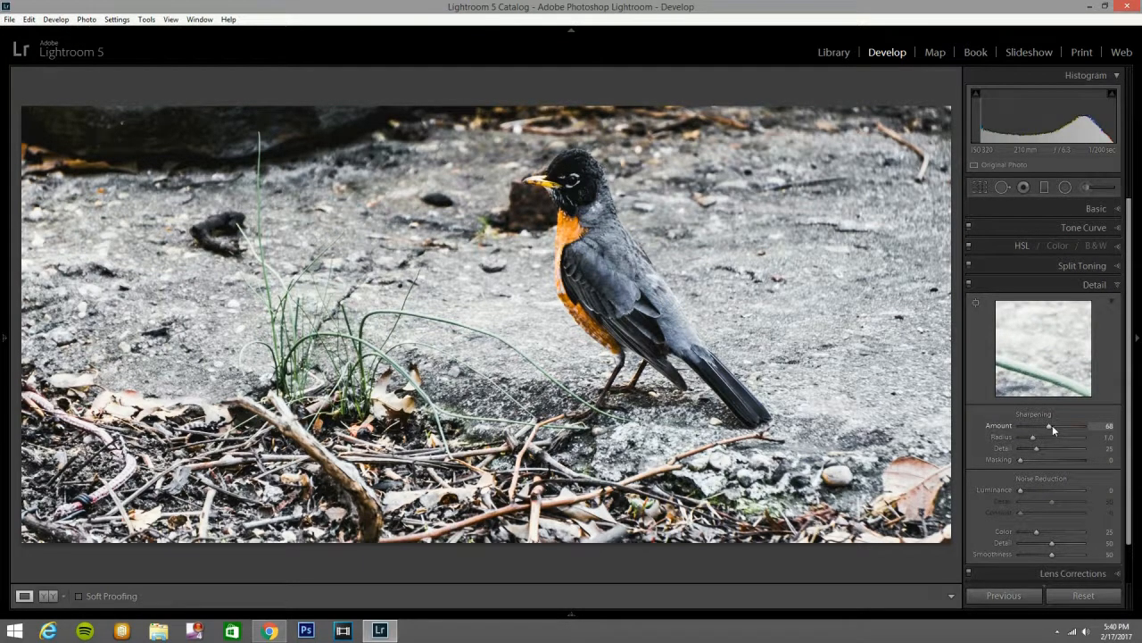
drag(1034, 441, 1037, 445)
drag(1043, 438, 1047, 437)
drag(1020, 459, 1068, 459)
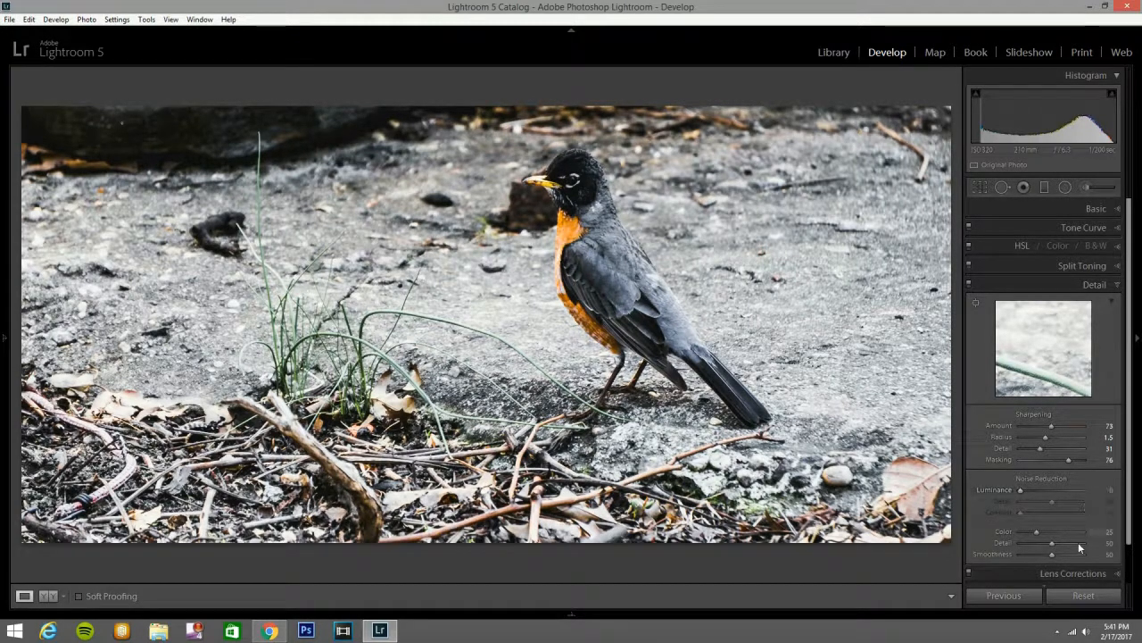
Darken the photo's edges by setting the post-crop vignetting Amount to −15 with the Highlight Priority style
scroll(1084, 541, down, 1)
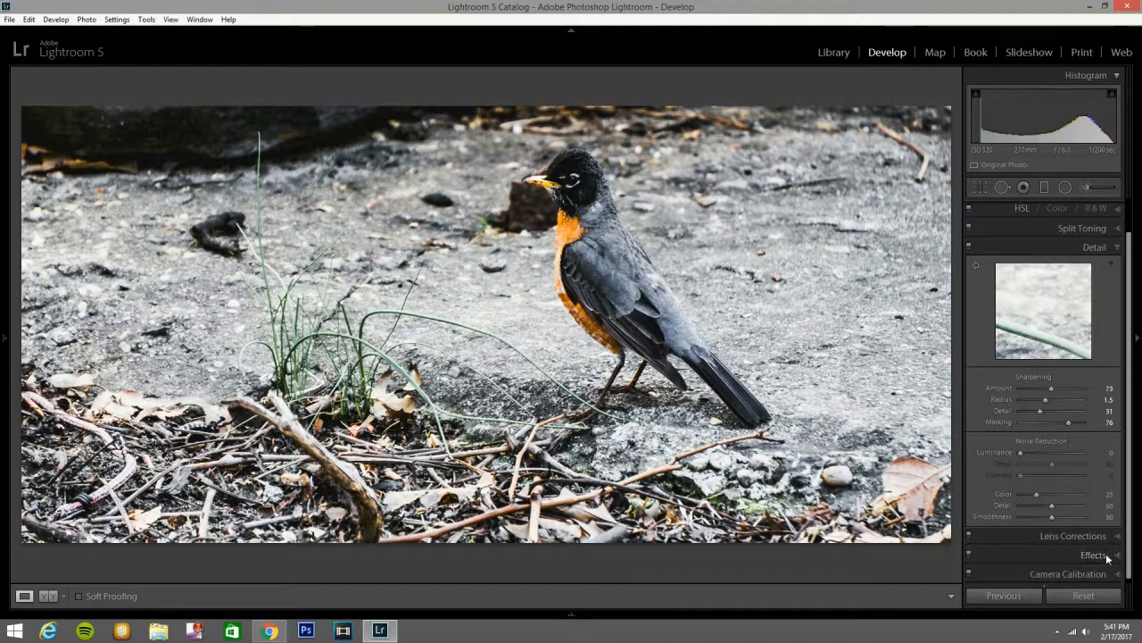
click(1118, 537)
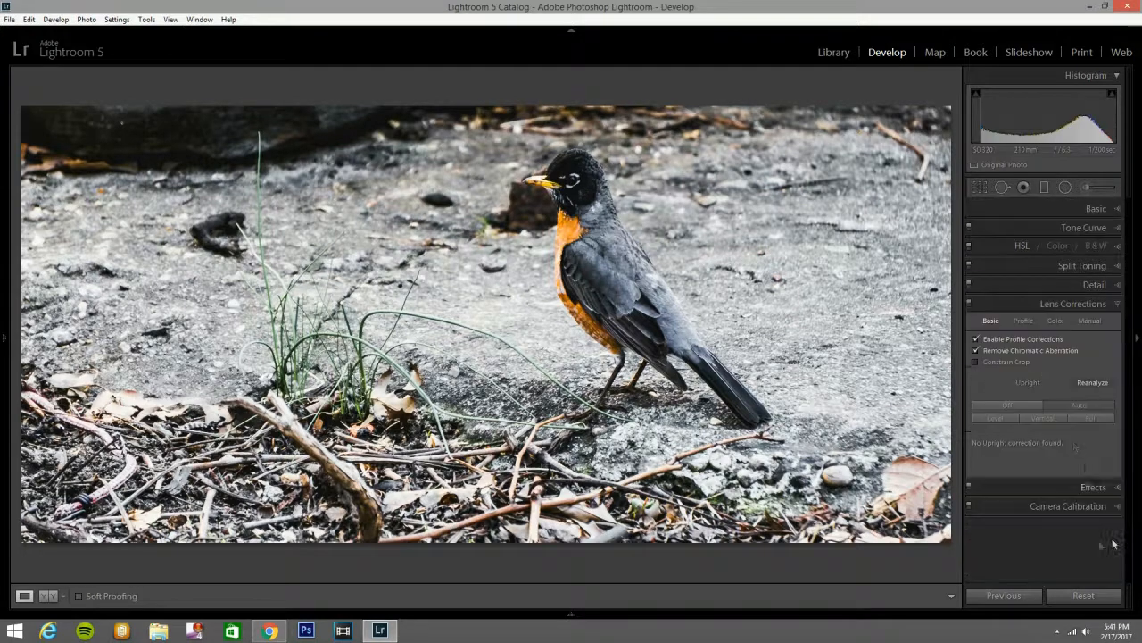
click(1113, 488)
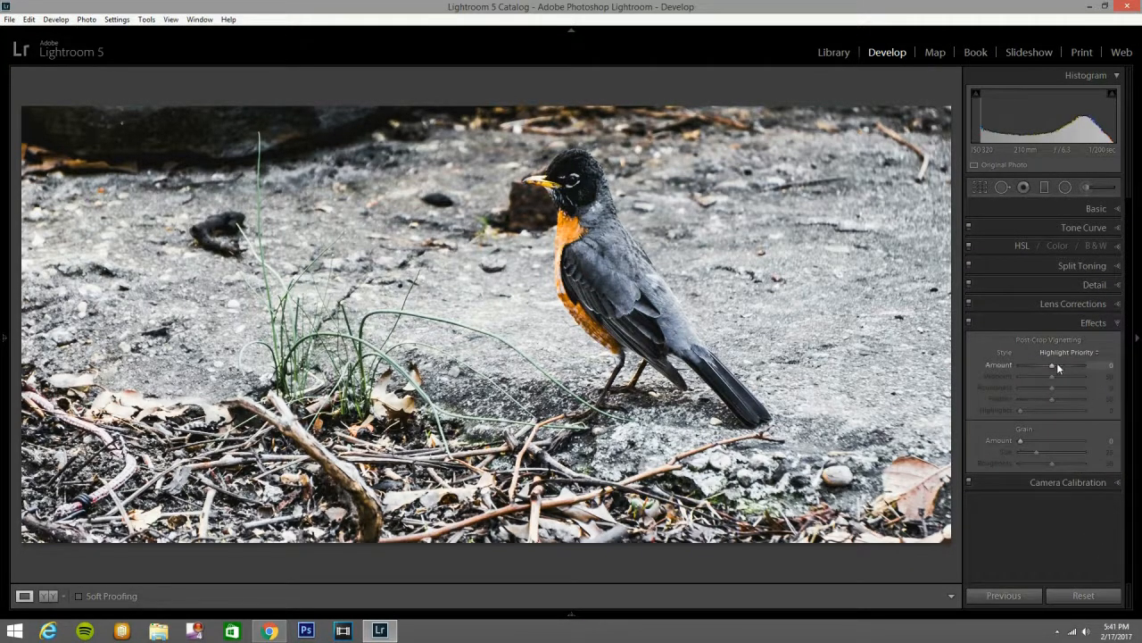
drag(1053, 363, 1047, 364)
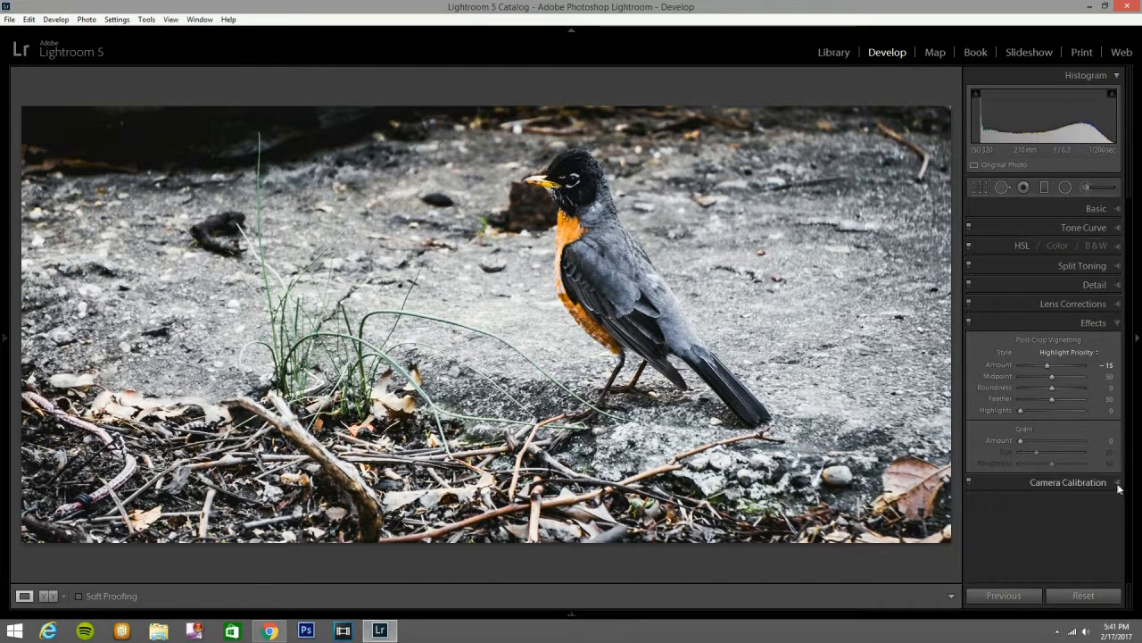
Set the Blue Primary saturation to +45 in the camera calibration
click(1075, 482)
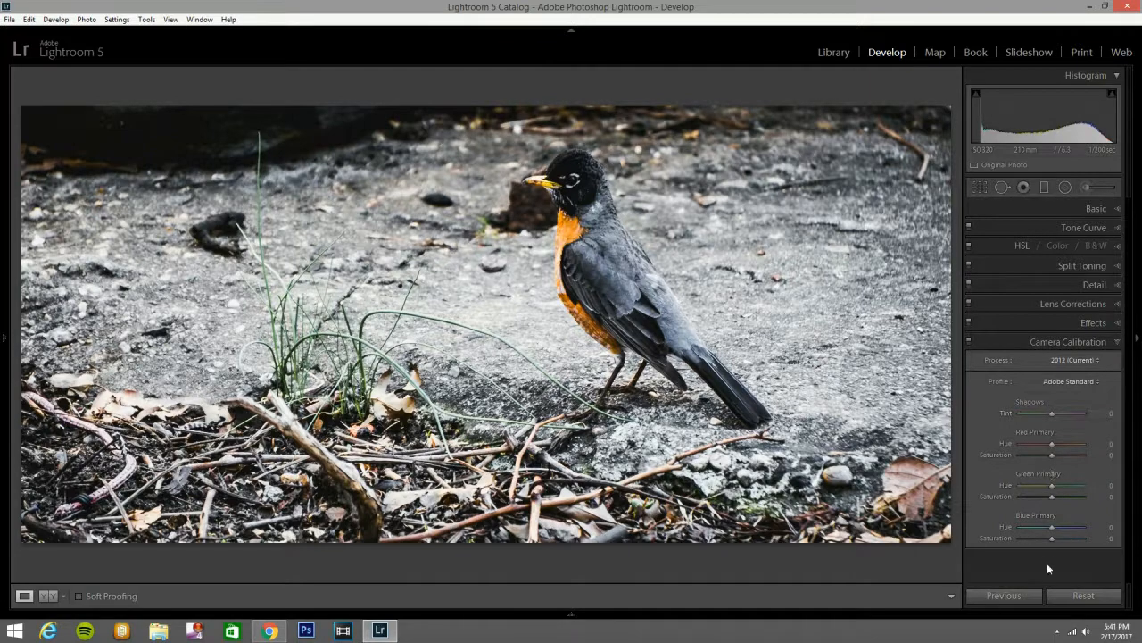
drag(1052, 539, 1067, 537)
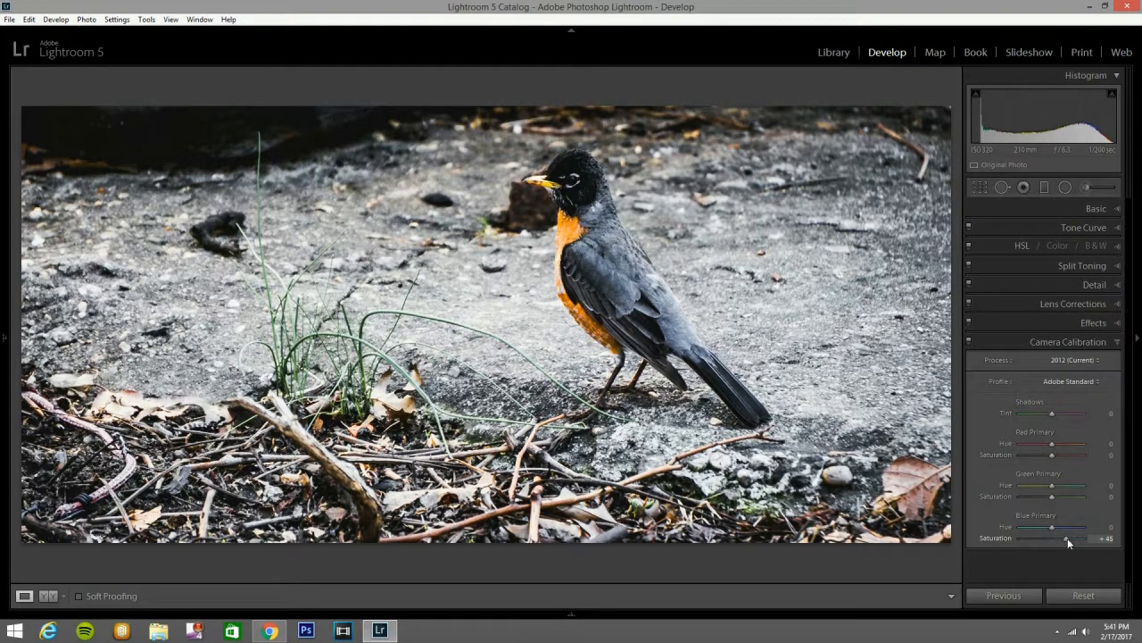
click(1116, 342)
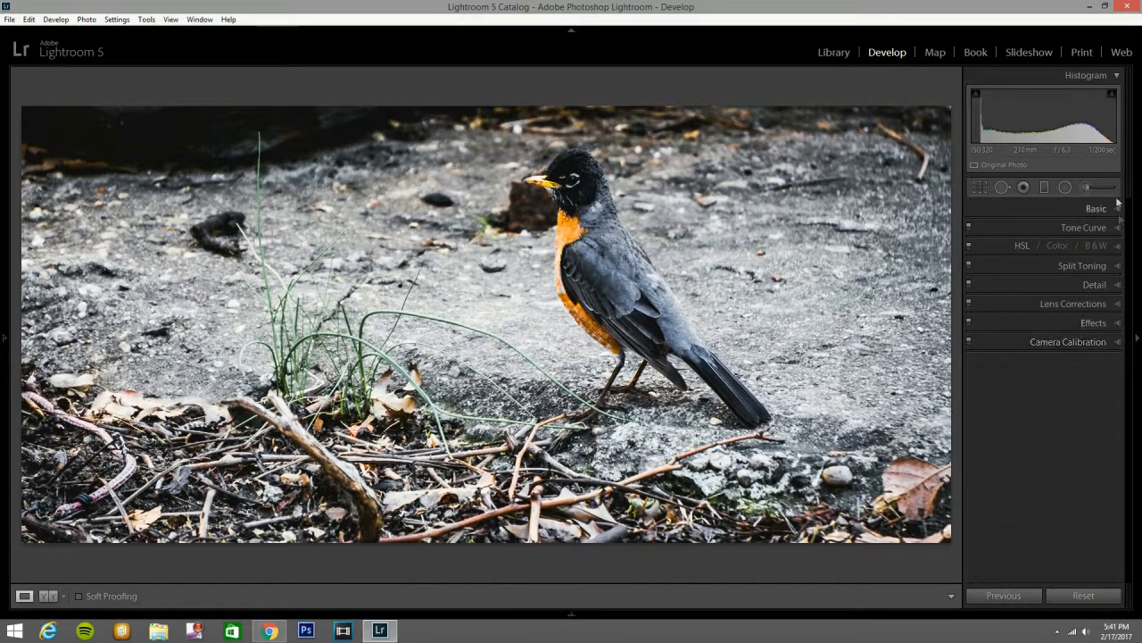
Set up a softening Adjustment Brush with Clarity −100, Sharpness 28 and size 20, based on the Clarity effect
click(1088, 188)
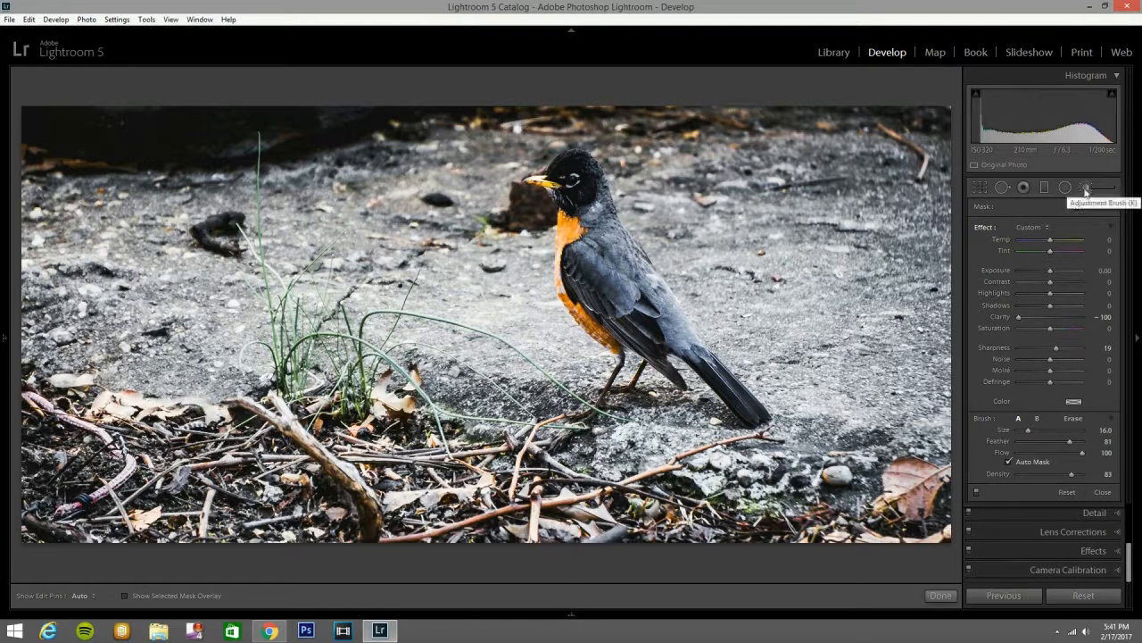
click(1040, 227)
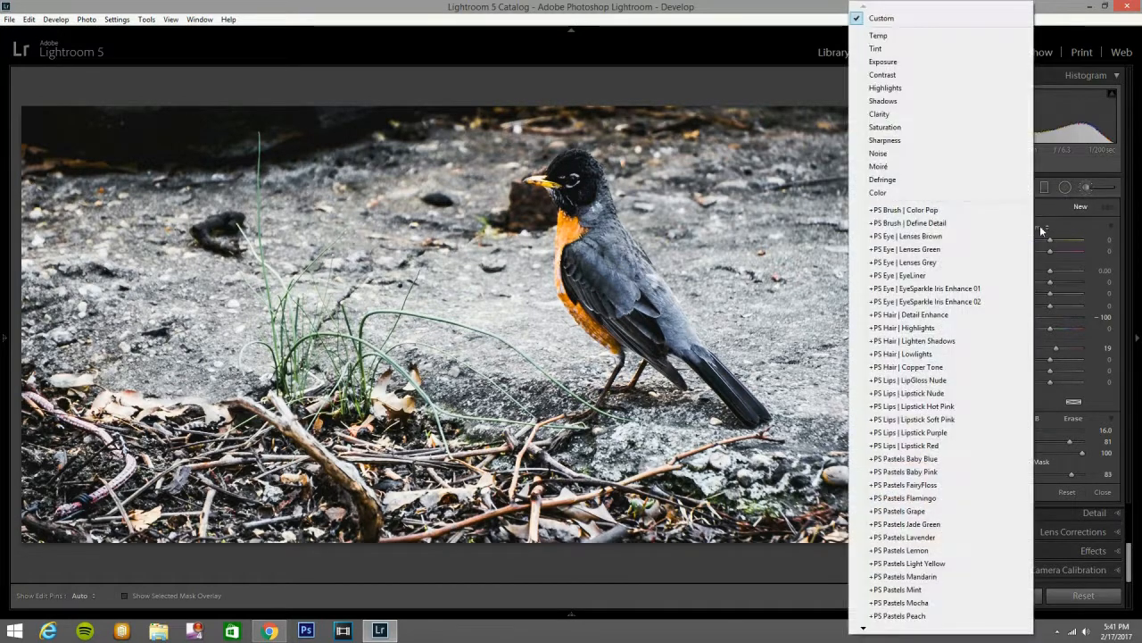
click(917, 120)
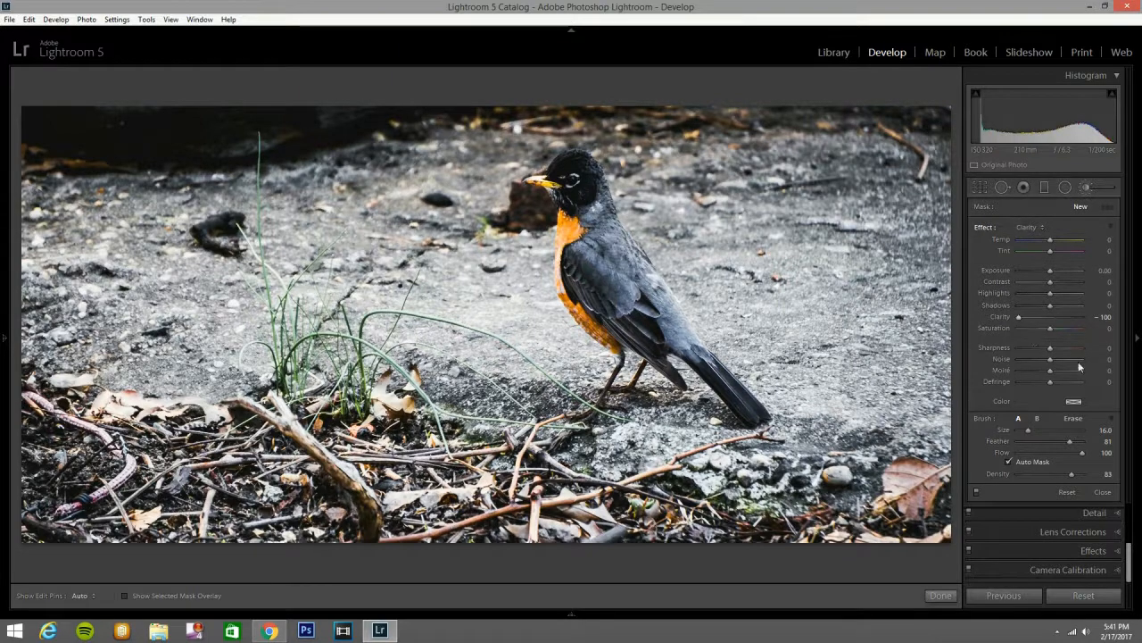
drag(1052, 348, 1058, 349)
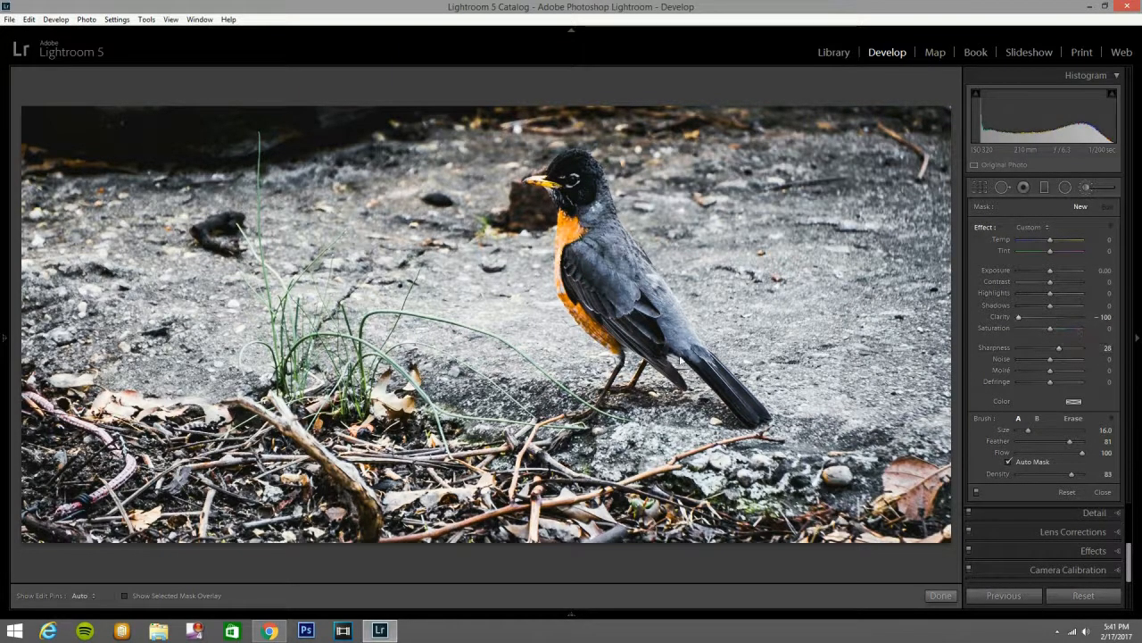
scroll(888, 340, up, 2)
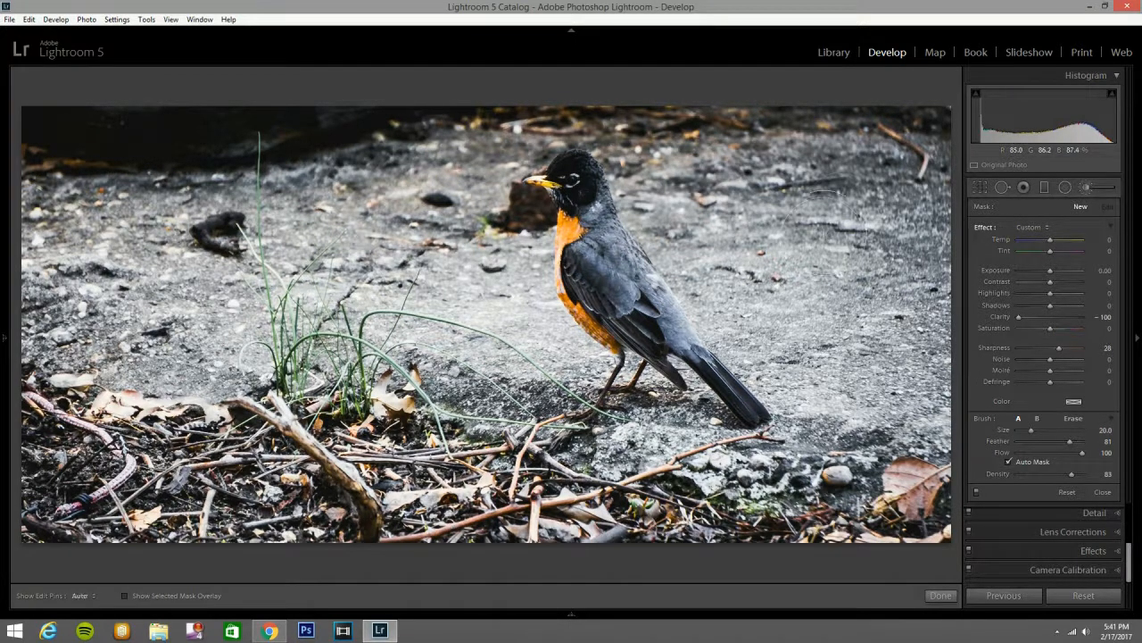
Paint the softening brush across the photo, using the mask overlay to fill missed spots, including the robin's breast, and close the brush
mouse_move(798, 152)
mouse_down()
mouse_move(826, 266)
mouse_move(675, 147)
mouse_move(893, 232)
mouse_move(875, 375)
mouse_move(892, 482)
mouse_move(696, 133)
mouse_move(821, 148)
mouse_move(679, 161)
mouse_move(482, 152)
mouse_move(563, 444)
mouse_move(500, 486)
mouse_move(397, 443)
mouse_move(383, 145)
mouse_move(90, 123)
mouse_move(154, 168)
mouse_move(107, 232)
mouse_move(186, 519)
mouse_move(59, 502)
mouse_move(389, 516)
mouse_move(620, 498)
mouse_move(865, 524)
mouse_up()
key(o)
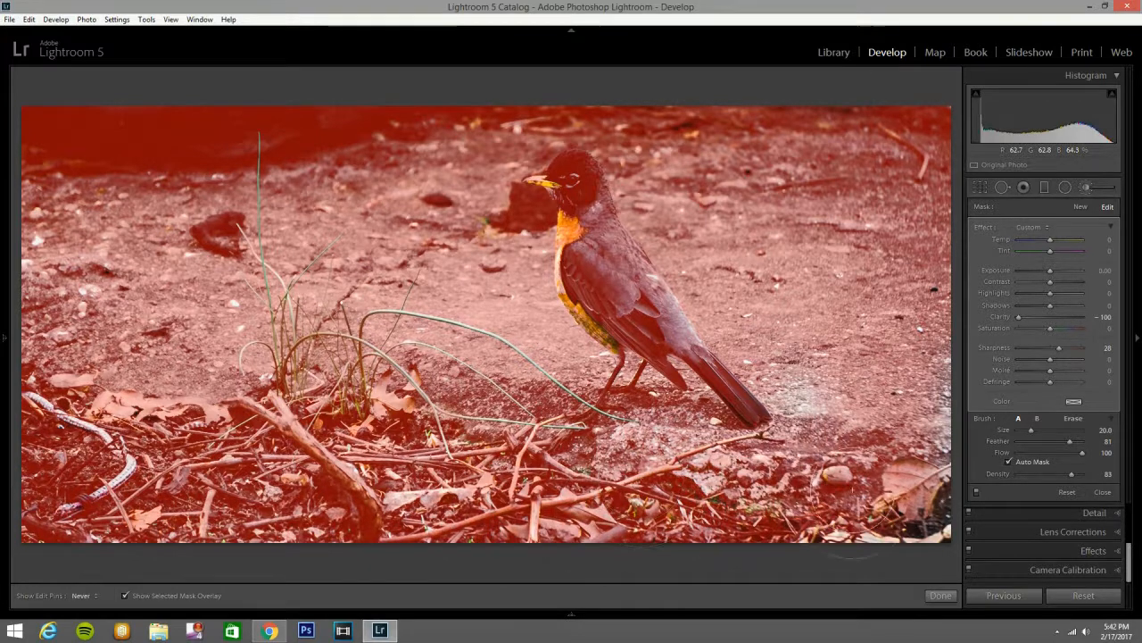
mouse_move(976, 455)
mouse_down()
mouse_move(937, 428)
mouse_move(803, 393)
mouse_up()
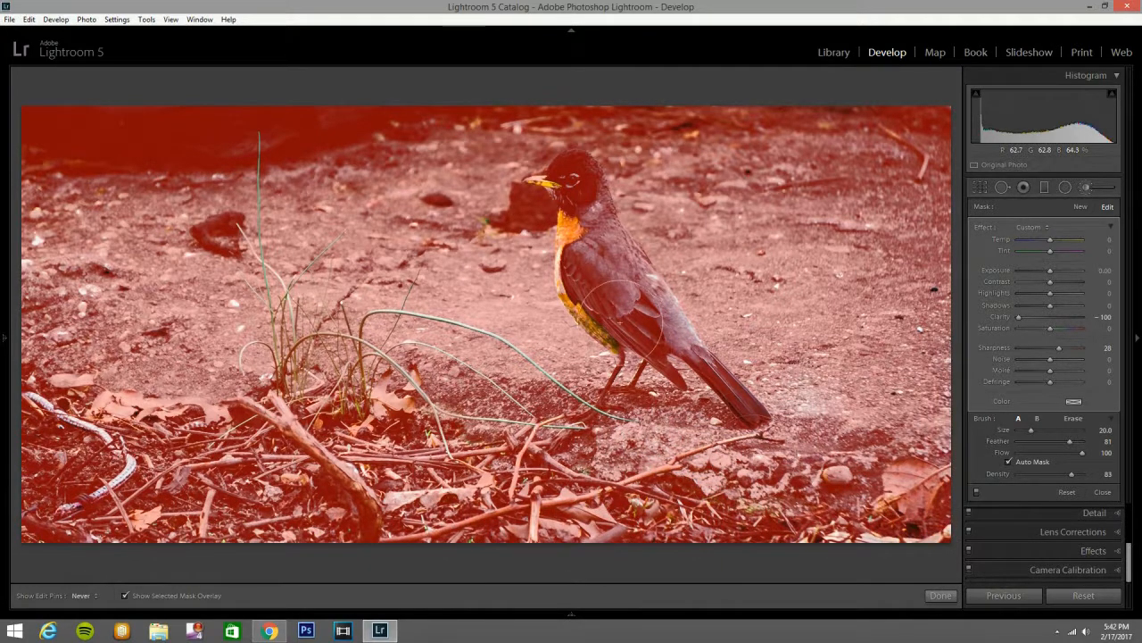
mouse_move(594, 344)
mouse_down()
mouse_move(536, 344)
mouse_move(549, 228)
mouse_up()
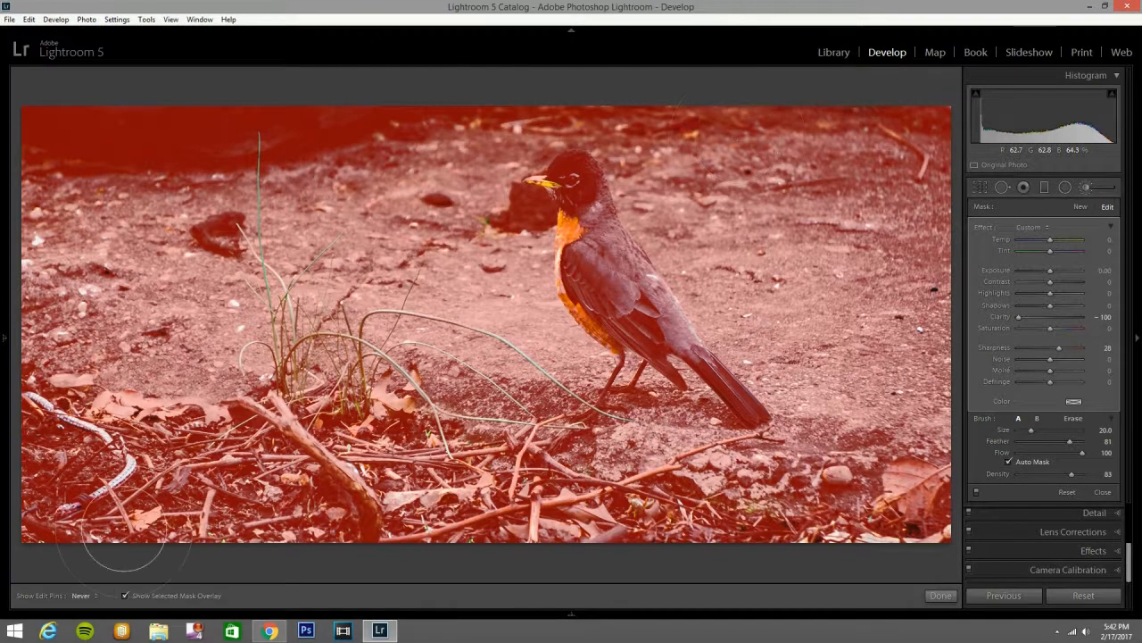
click(1089, 186)
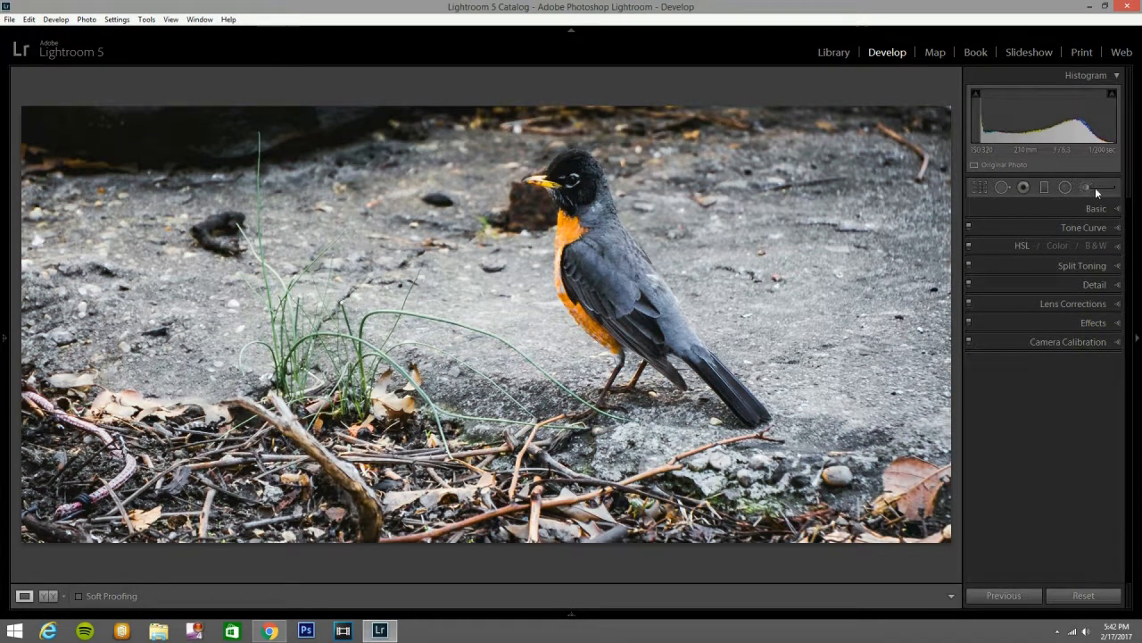
Set up a new Adjustment Brush with the Color effect, sampling the robin's orange breast for a tint of hue 34 and saturation 82%
click(1089, 188)
click(1037, 231)
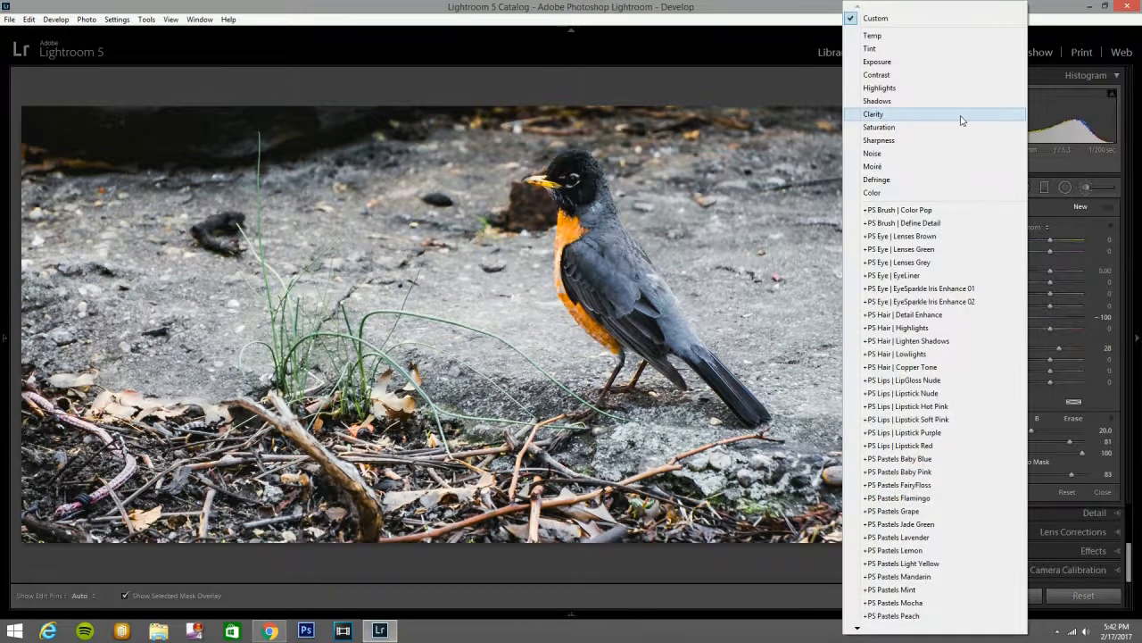
click(932, 192)
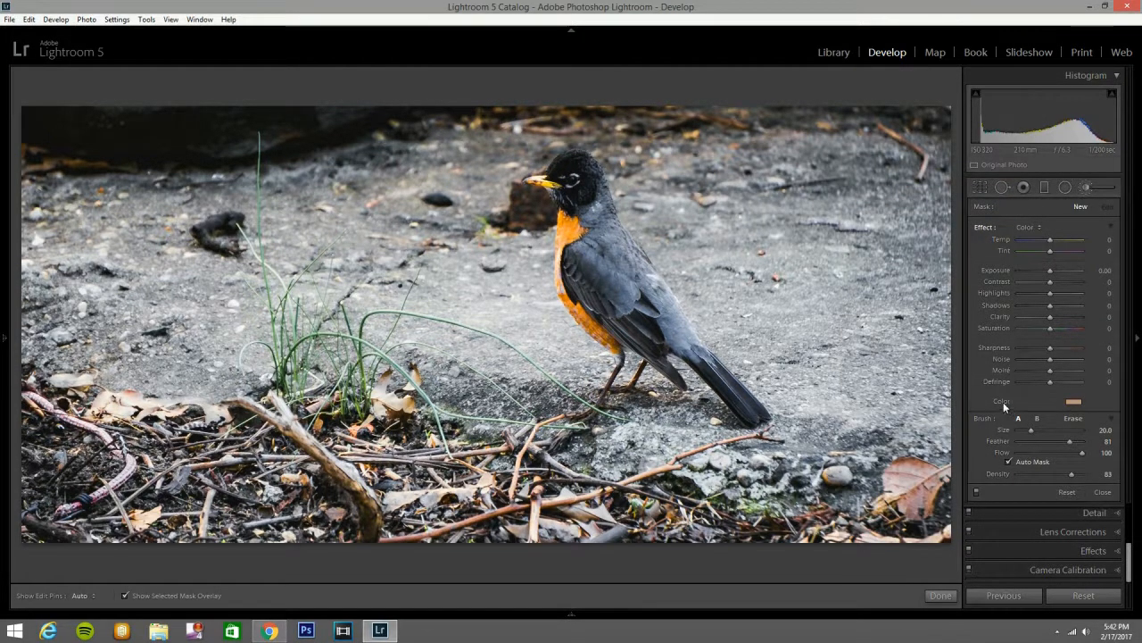
click(1072, 403)
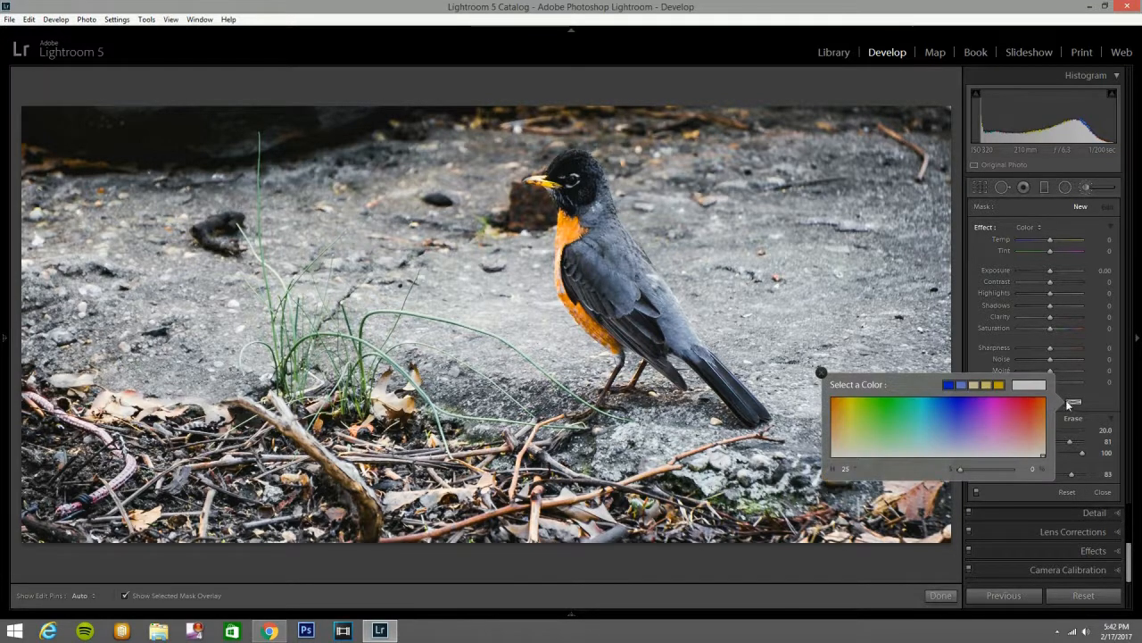
click(984, 420)
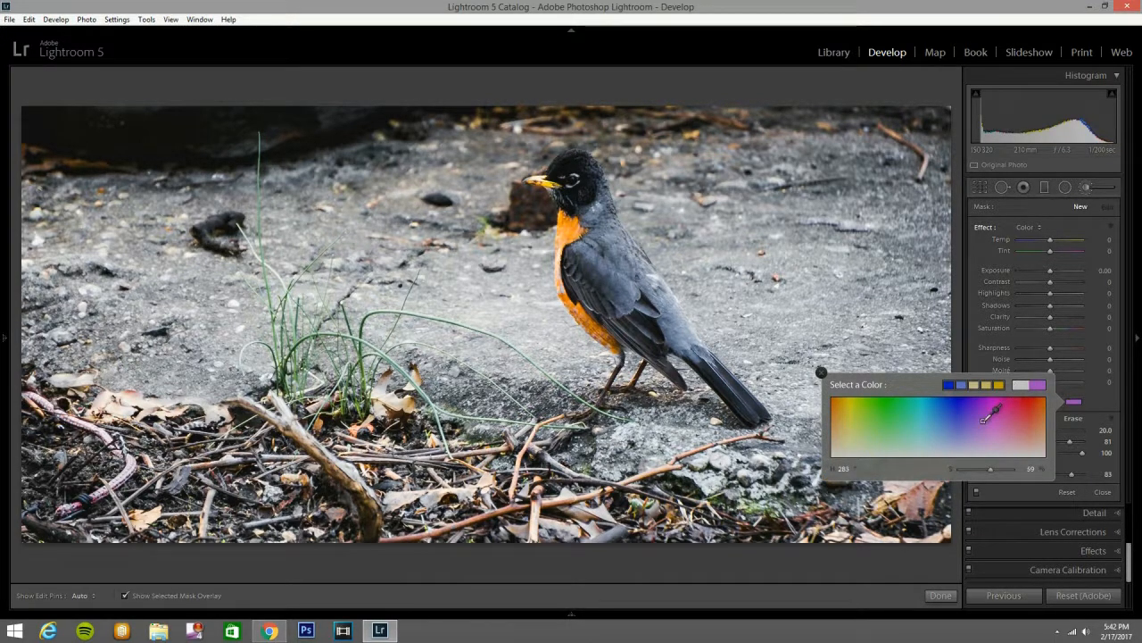
mouse_move(984, 420)
mouse_down()
mouse_move(857, 384)
mouse_move(593, 276)
mouse_move(564, 227)
mouse_up()
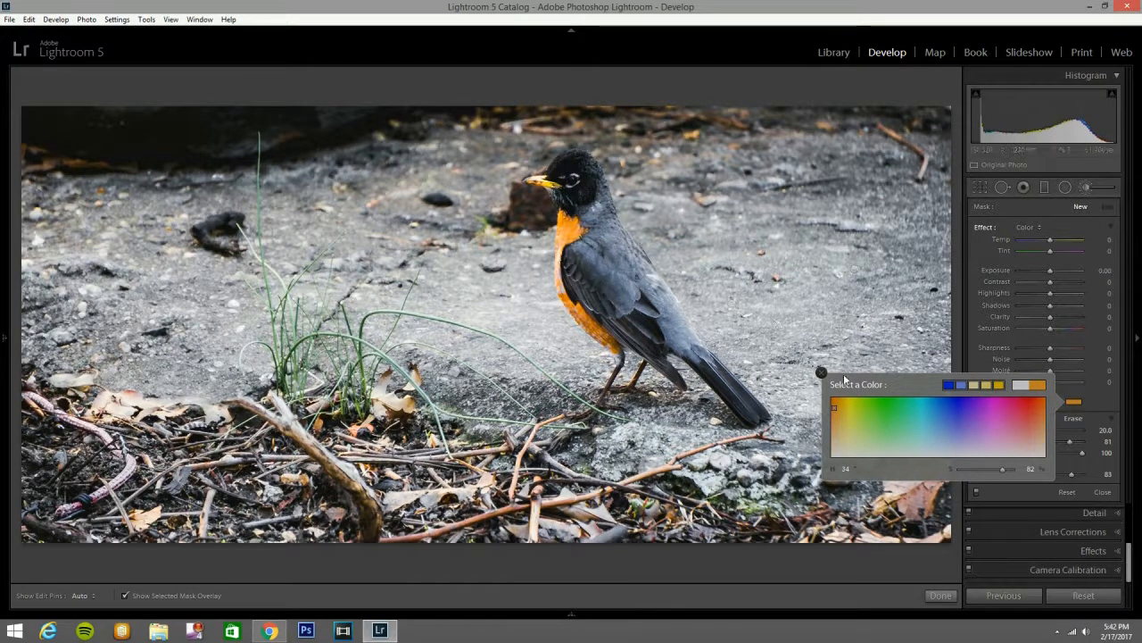
click(821, 372)
Paint the orange tint over the robin's breast with a brush of size 2.0, keeping the edit pins hidden while painting
scroll(568, 224, down, 13)
key(h)
scroll(854, 268, down, 1)
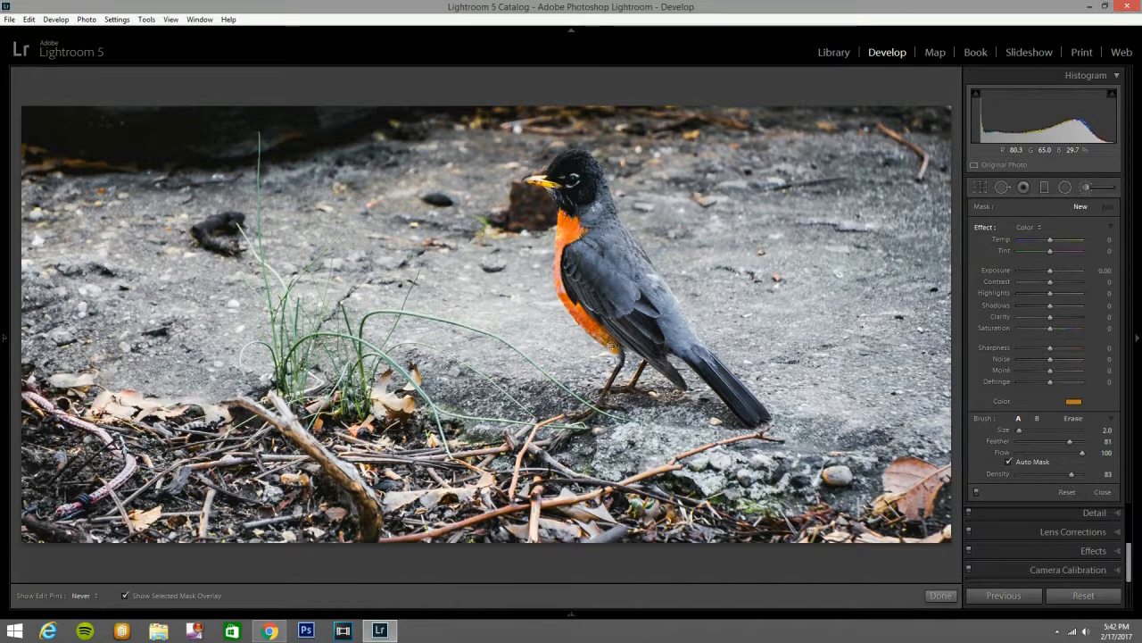
key(h)
drag(629, 342, 566, 230)
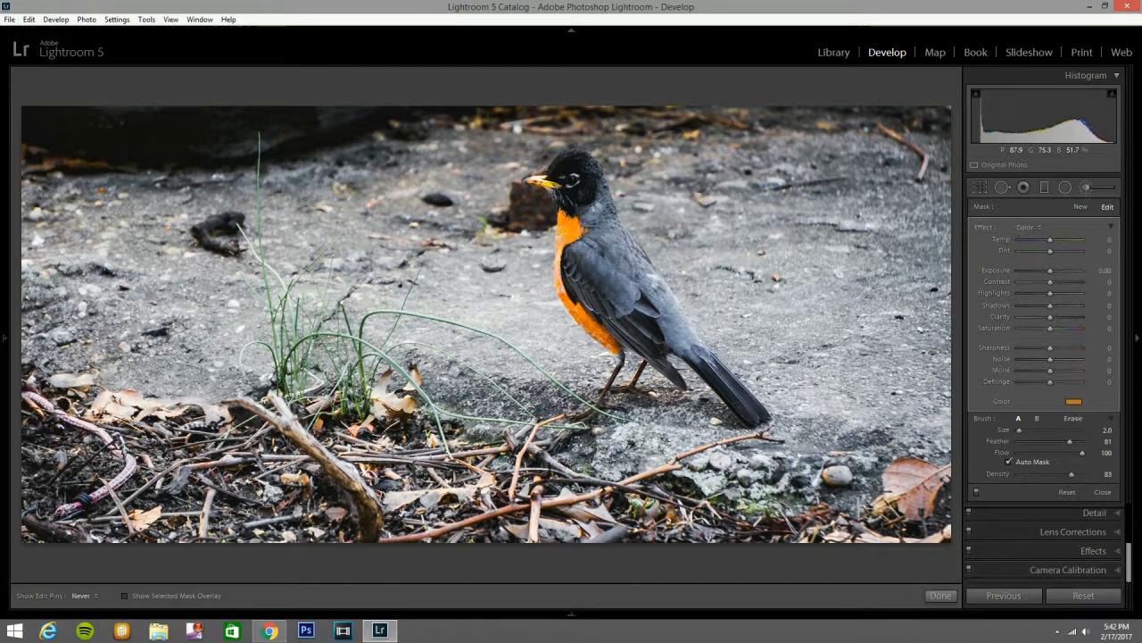
key(h)
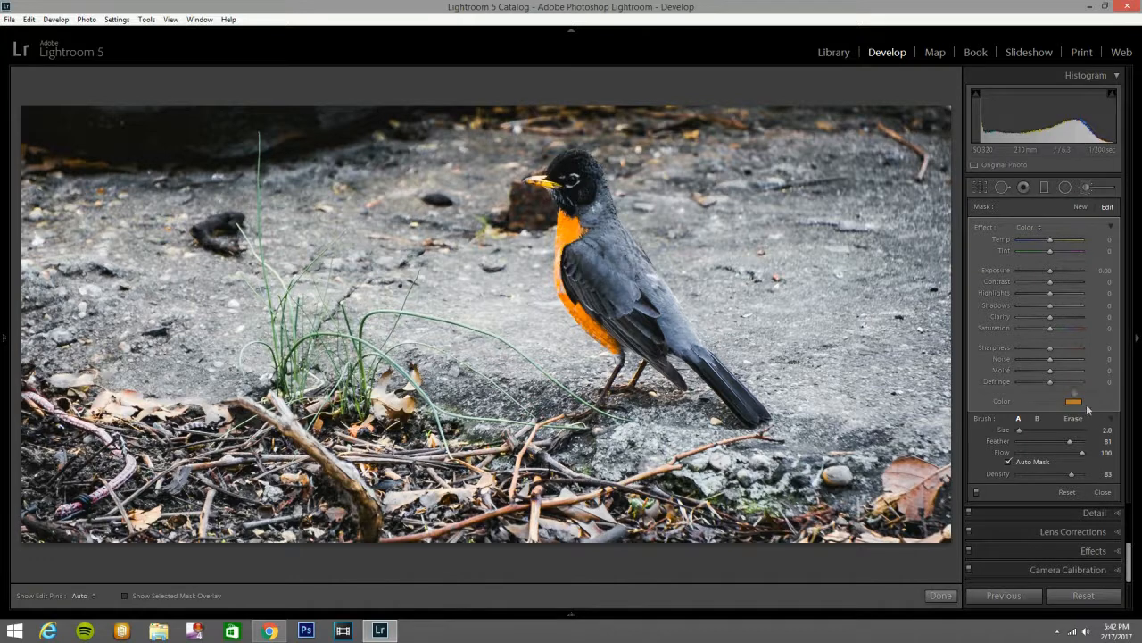
Set the breast adjustment's Saturation to 58 and Exposure to −0.15, and close the brush
click(1053, 329)
drag(1050, 271, 1048, 272)
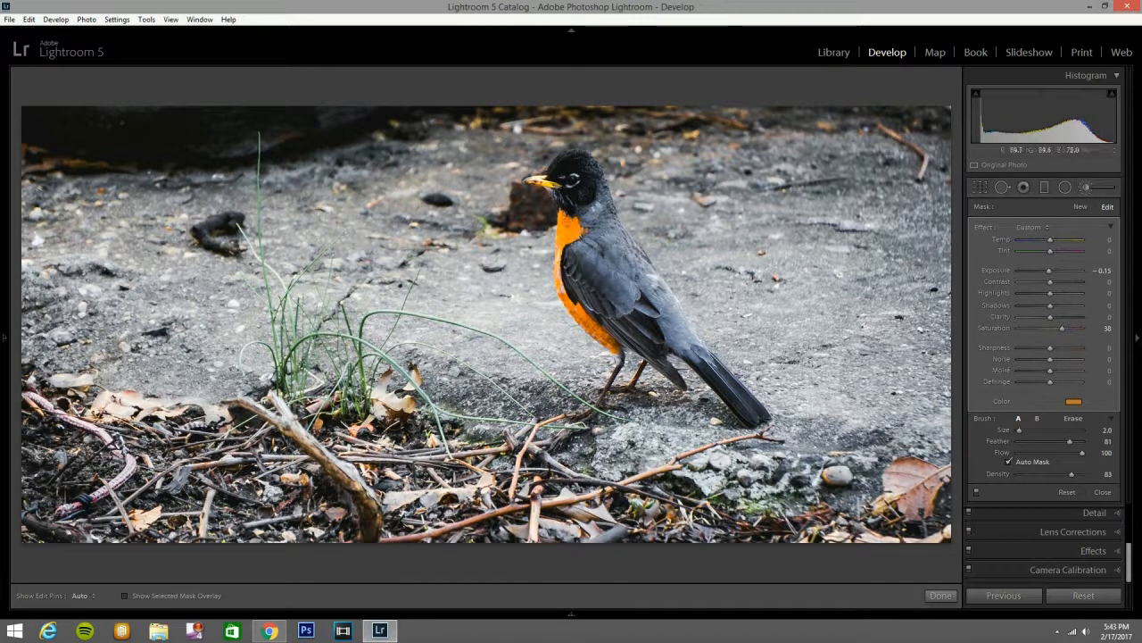
click(1085, 188)
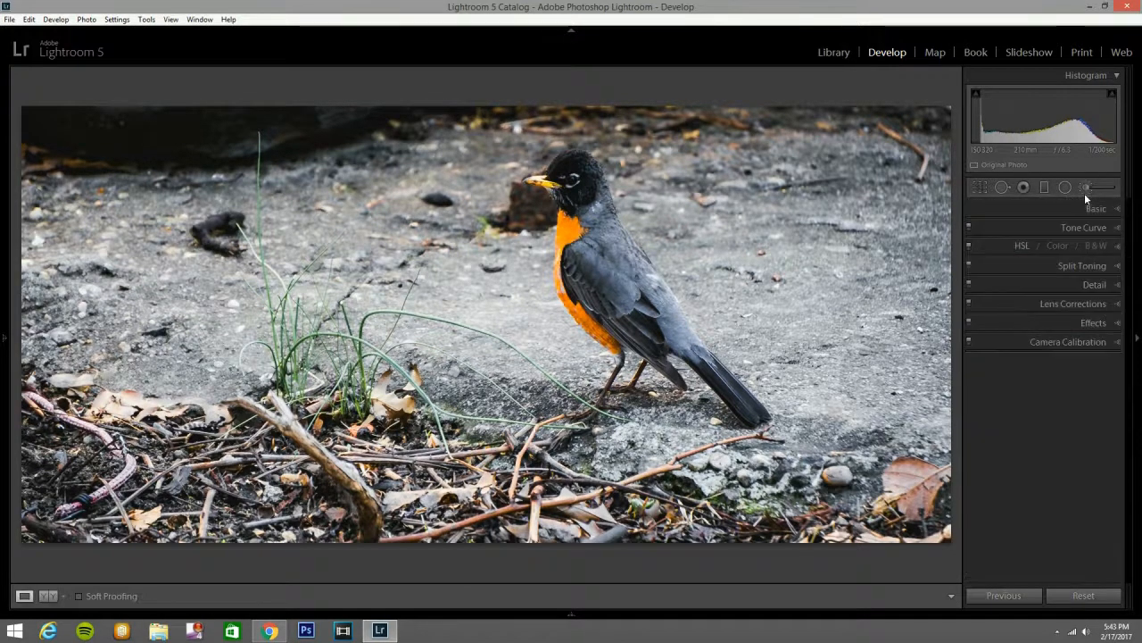
Set up another Color brush of size 1.0, sampling the robin's beak for a tint of hue 44 and saturation 100%, with edit pins hidden
click(1085, 191)
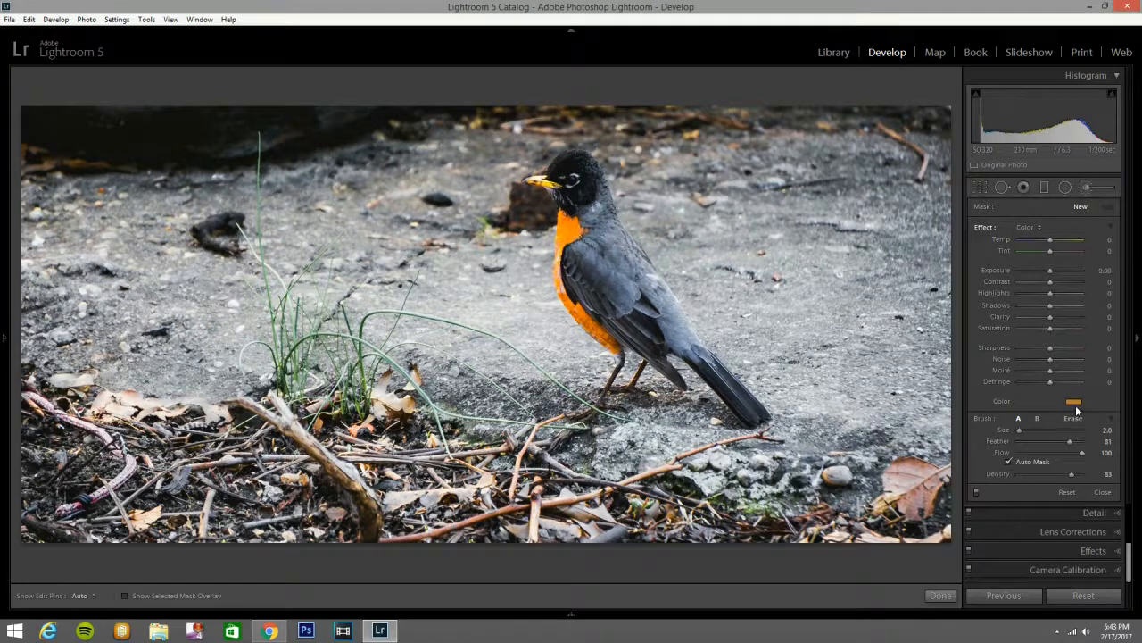
click(1073, 403)
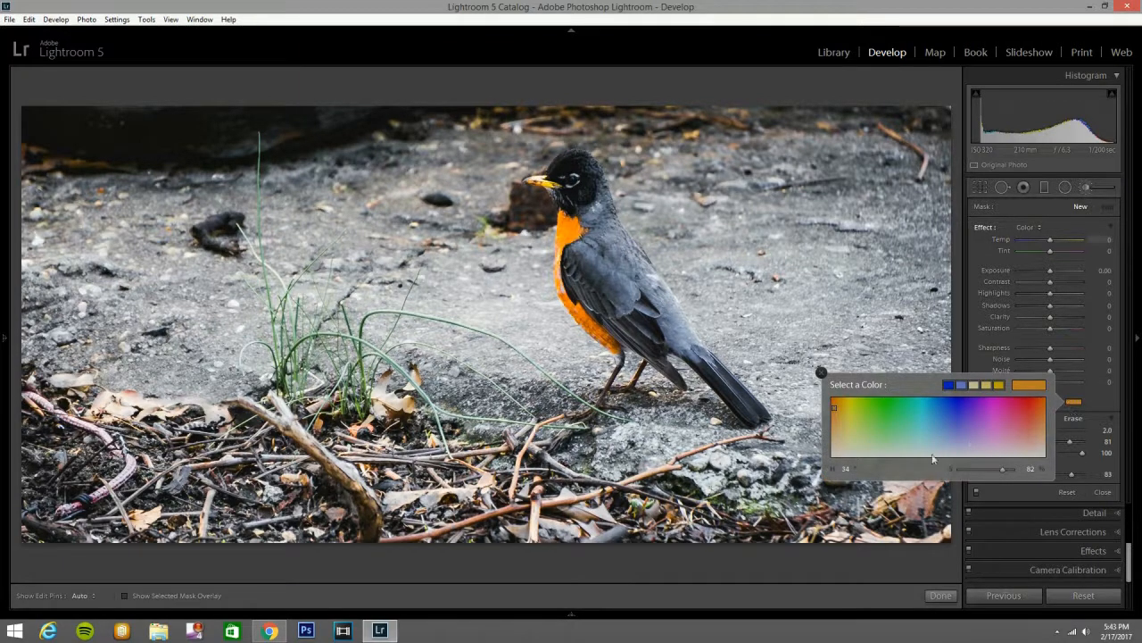
click(959, 436)
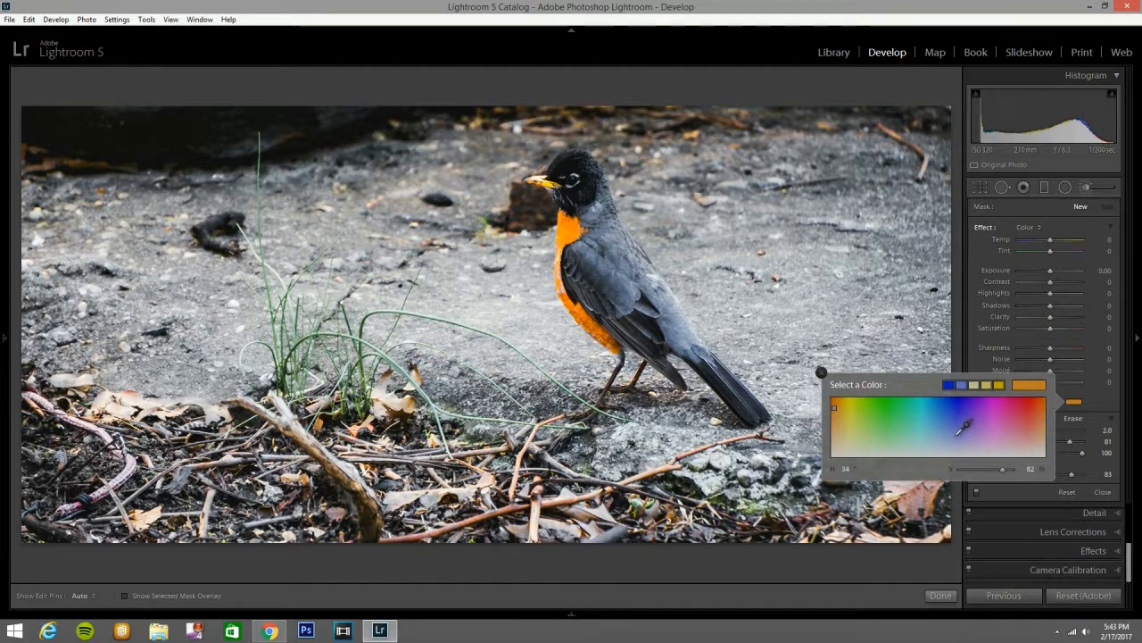
drag(951, 436, 549, 182)
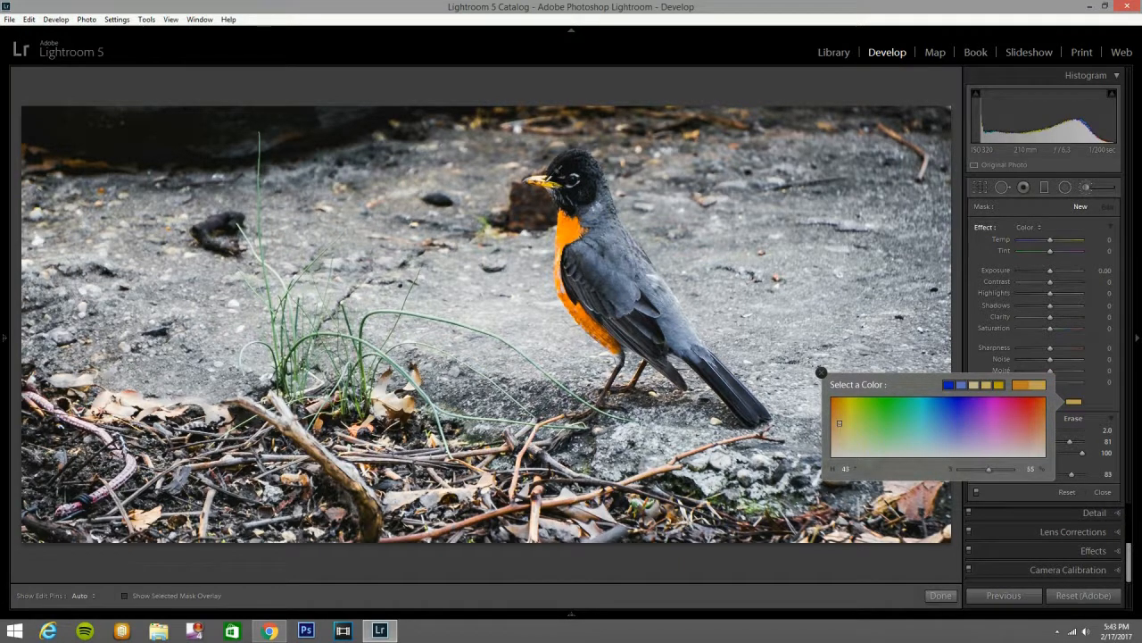
drag(549, 182, 545, 183)
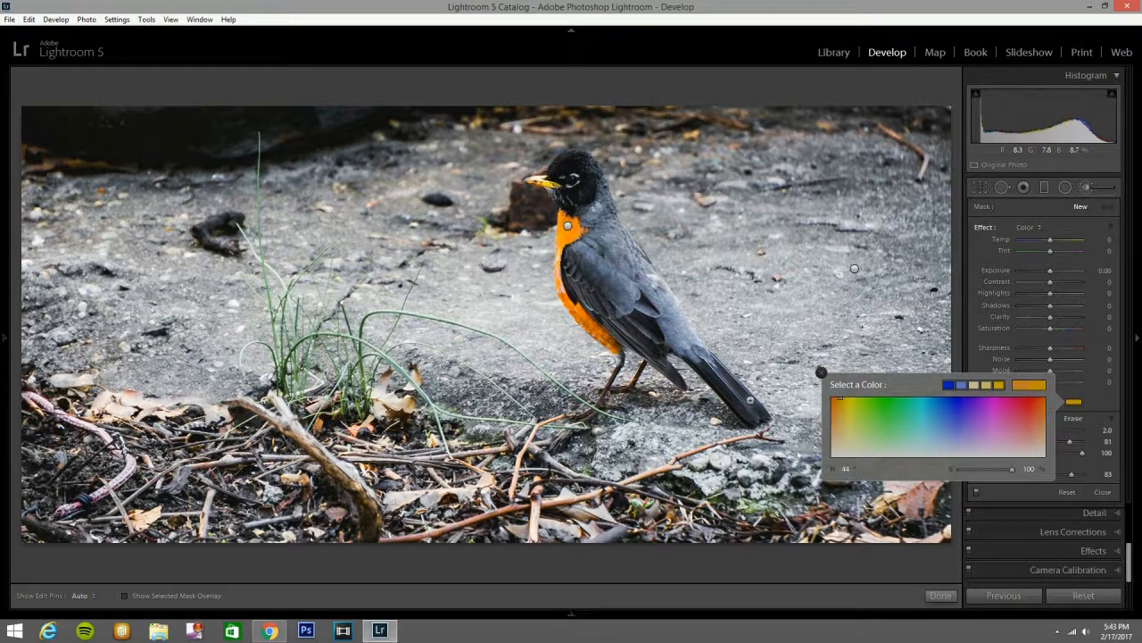
click(821, 373)
scroll(543, 183, down, 1)
key(h)
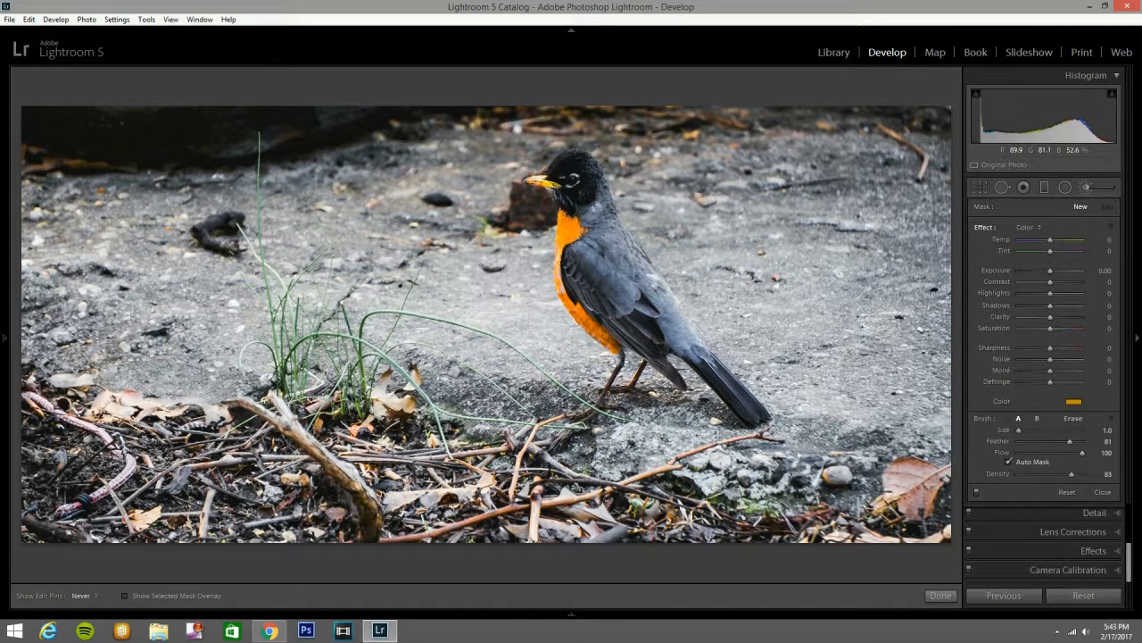
Paint the yellow-orange tint over the robin's beak and both legs with the size 1.0 brush
key(h)
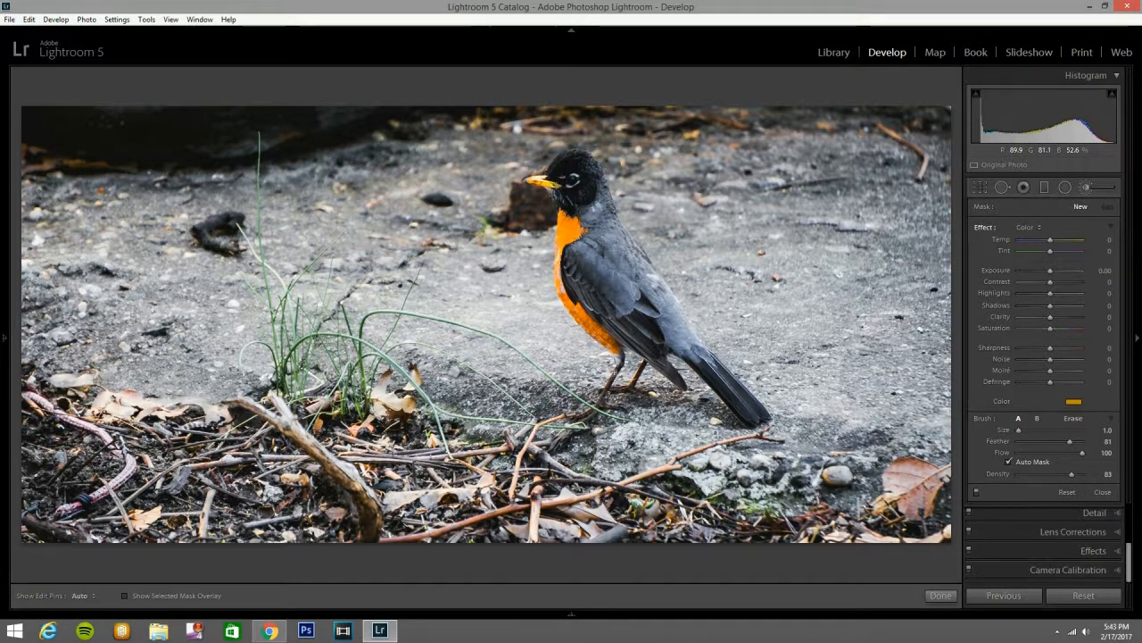
click(543, 182)
mouse_move(606, 389)
mouse_down()
mouse_move(579, 422)
mouse_move(623, 389)
mouse_up()
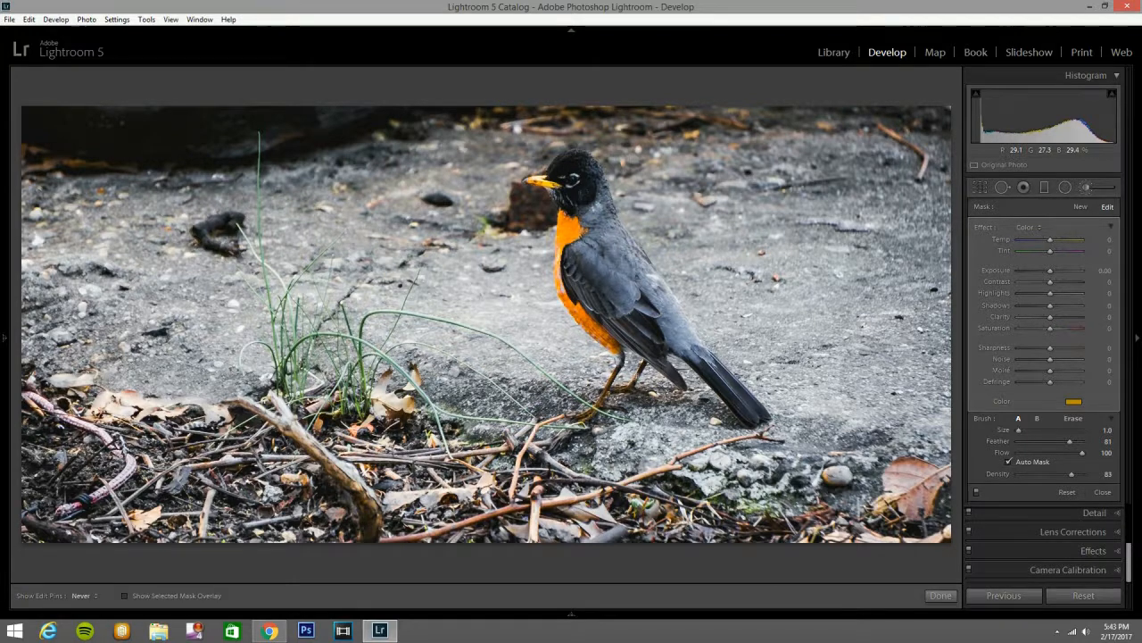
key(h)
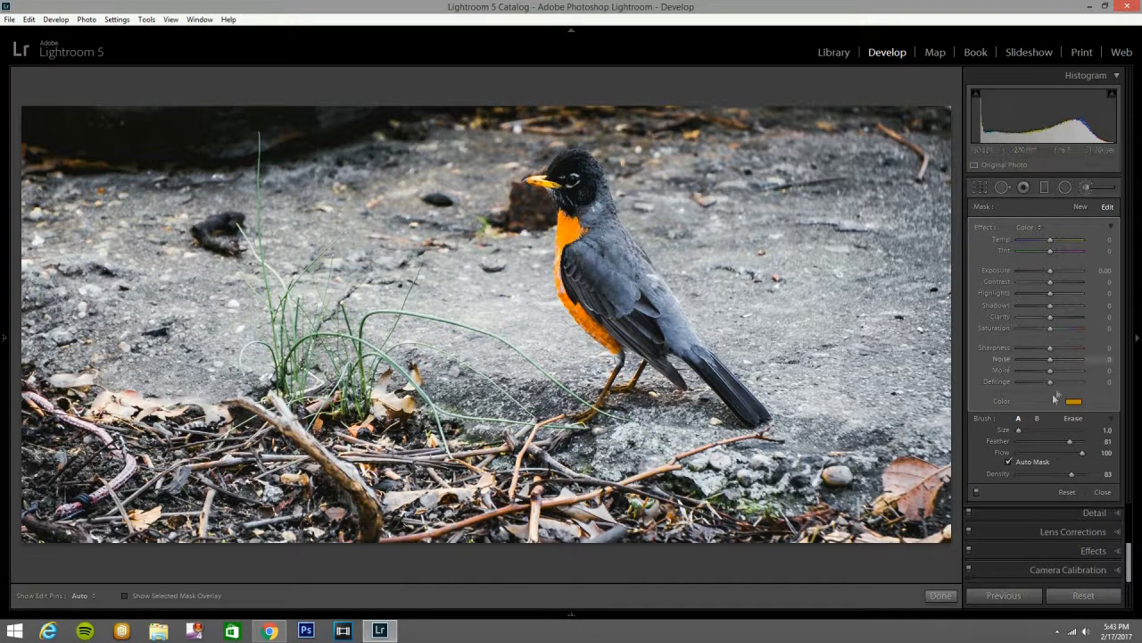
Reduce the saturation of the beak and leg tint slightly, close the brush, and compare the photo before and after
click(1074, 402)
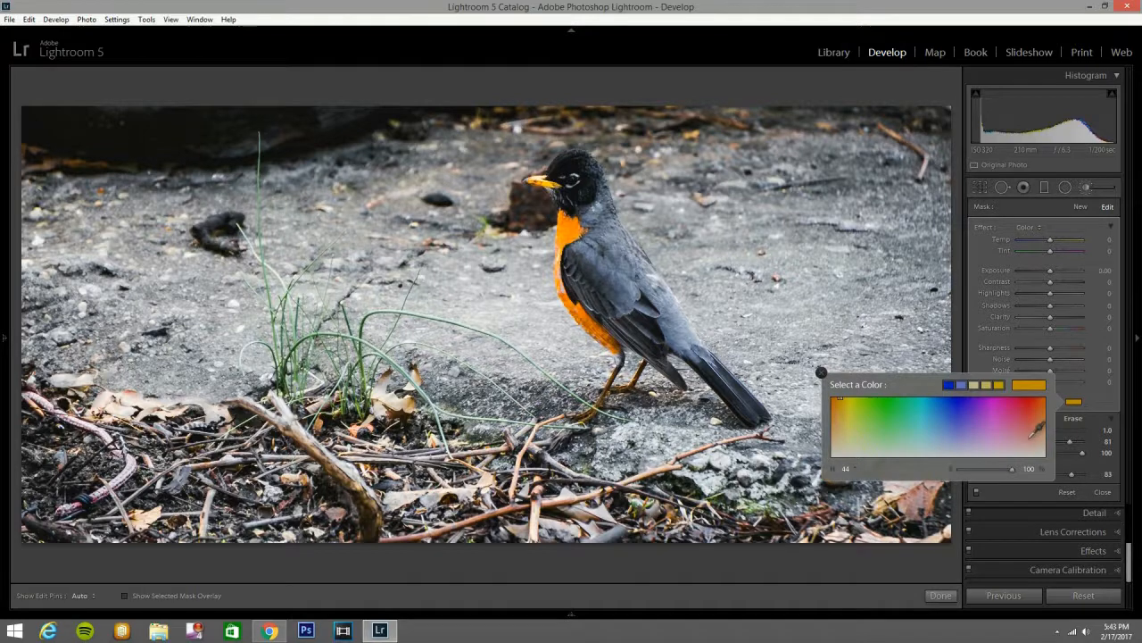
drag(1012, 470, 997, 470)
click(1088, 192)
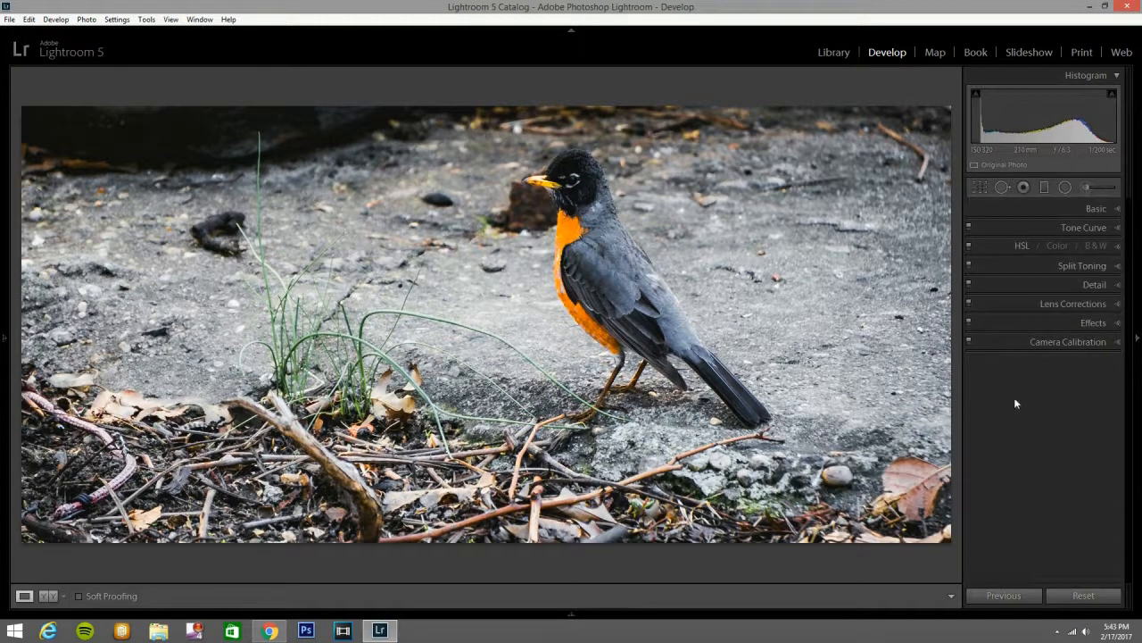
key(y)
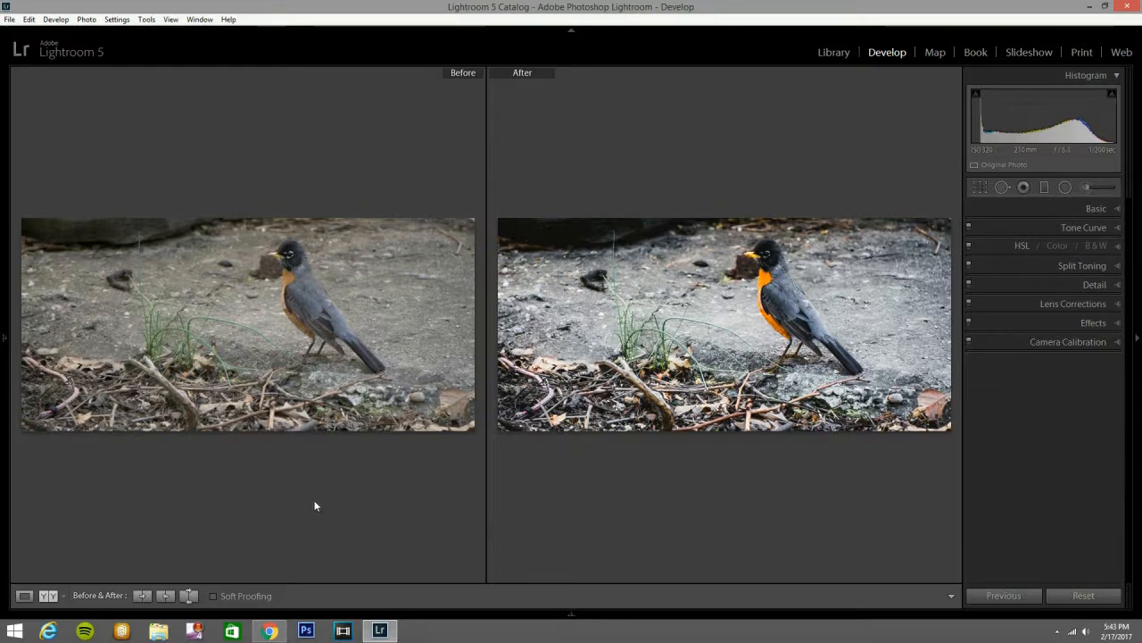
key(y)
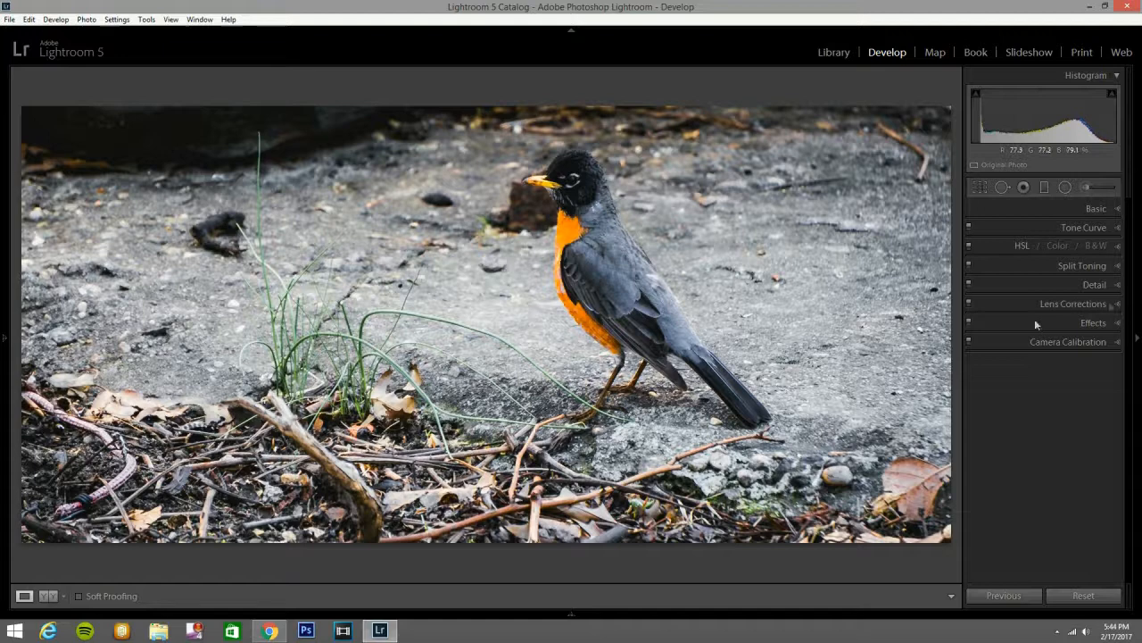
Brighten the robin's eye with a small Radial Filter using the Exposure effect at a positive exposure, and close the filter
click(1066, 187)
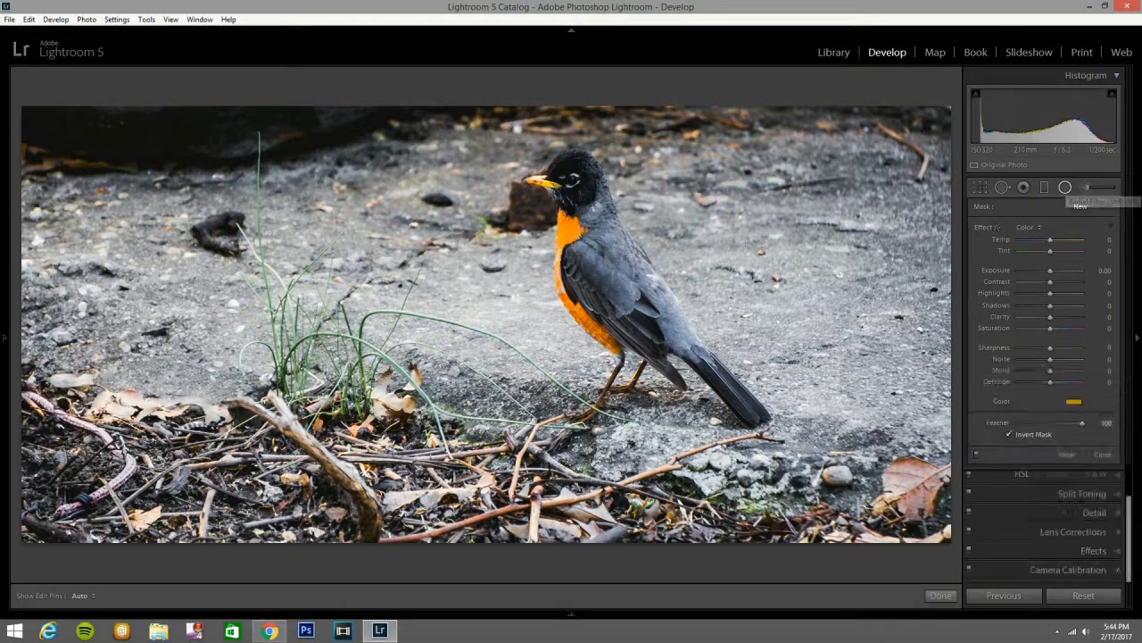
click(570, 180)
click(1027, 227)
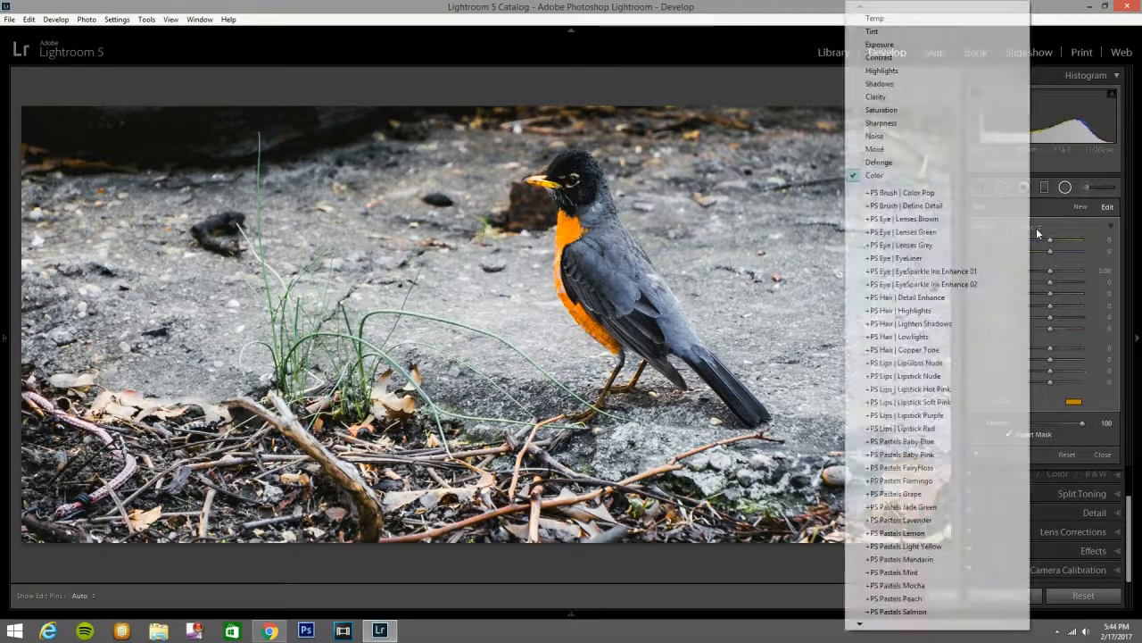
click(926, 45)
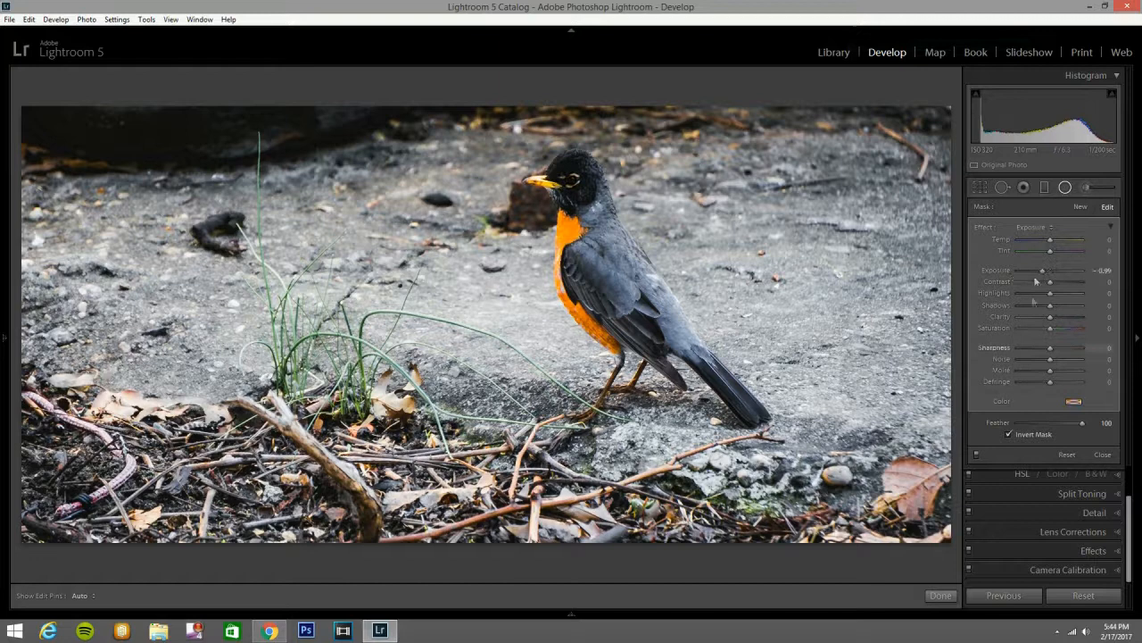
click(1064, 272)
drag(1062, 270, 1062, 269)
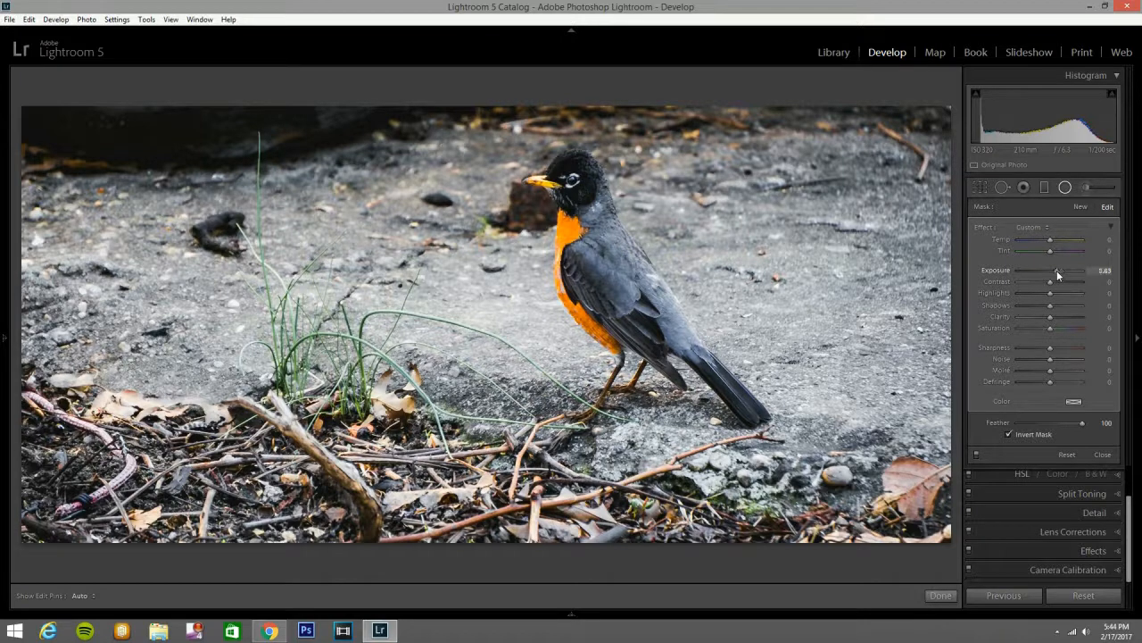
drag(1054, 269, 1052, 275)
drag(1054, 269, 1058, 269)
click(1066, 187)
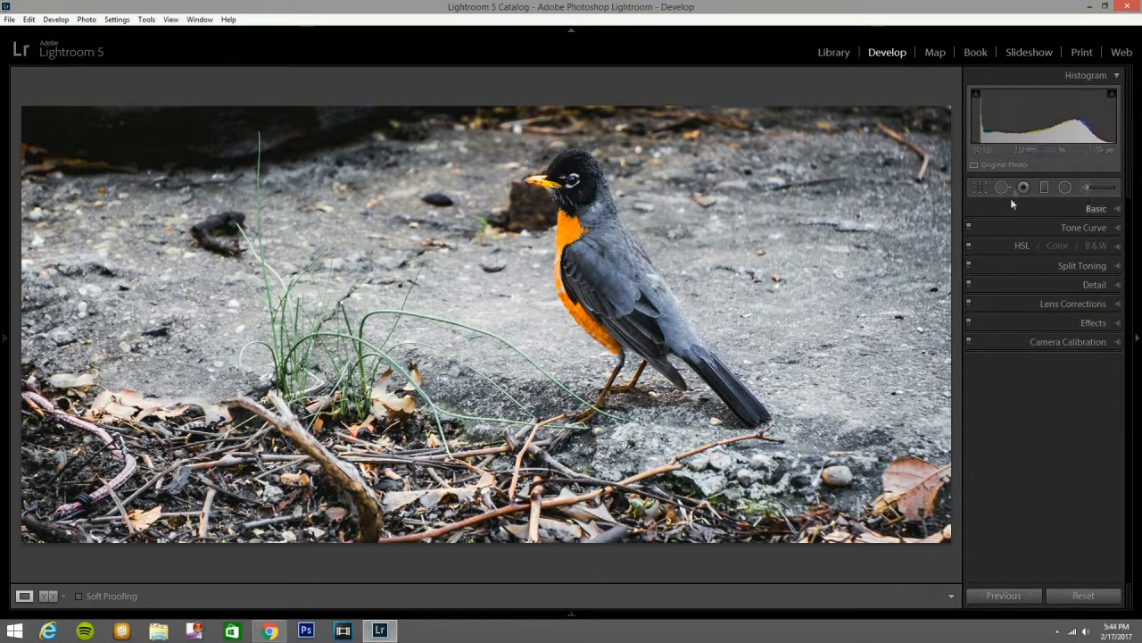
Set up a new Graduated Filter with the Exposure effect at −0.98
click(1046, 187)
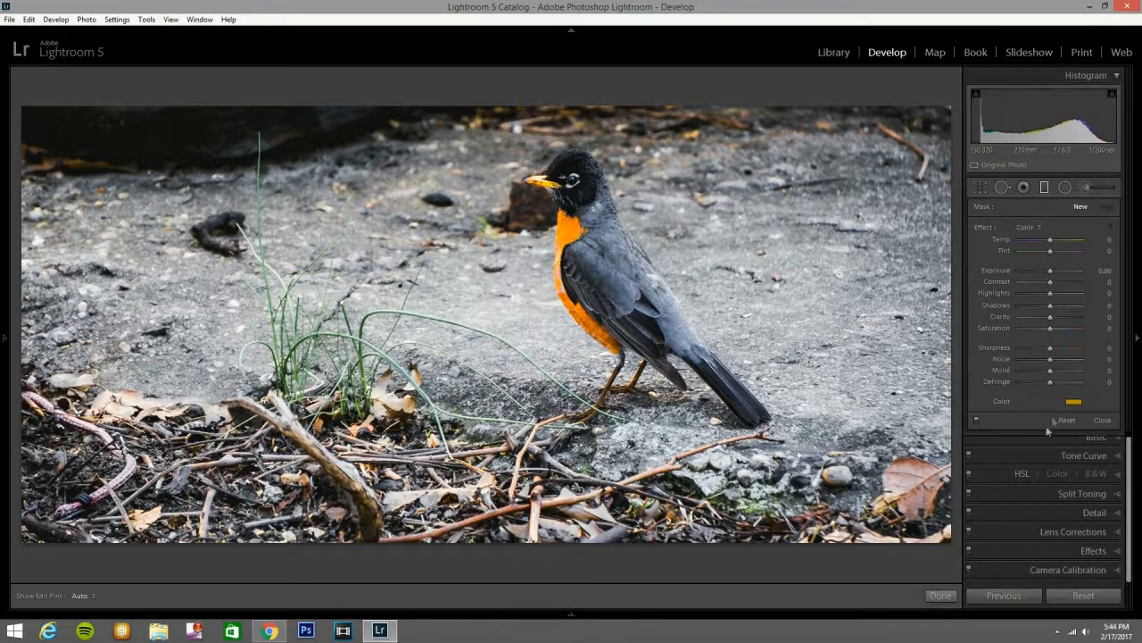
click(1076, 403)
click(1039, 230)
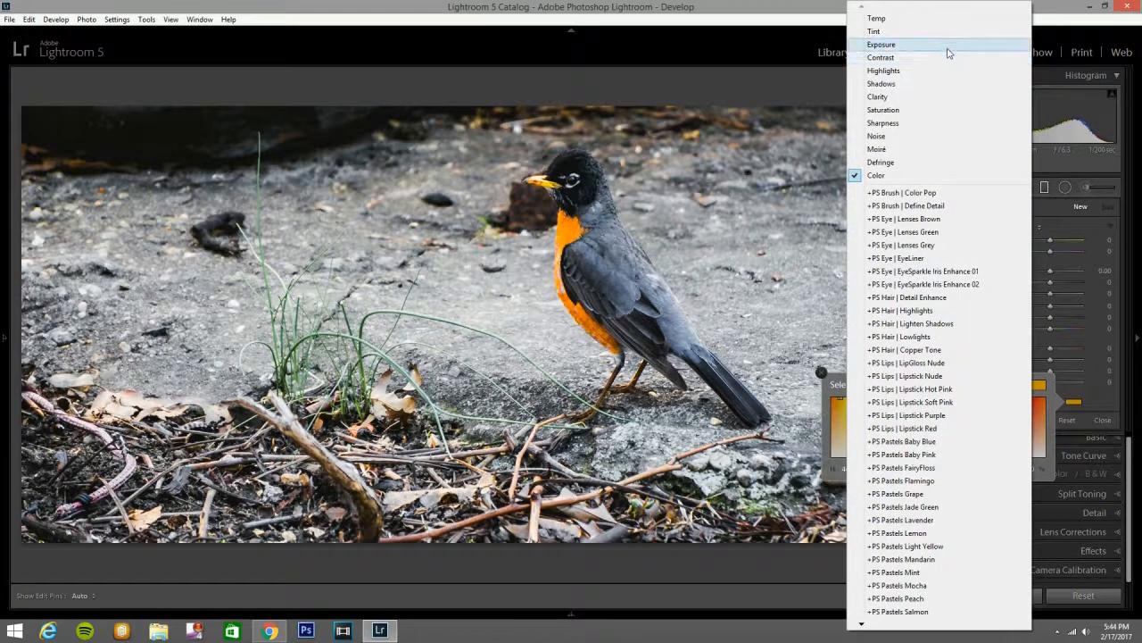
click(946, 45)
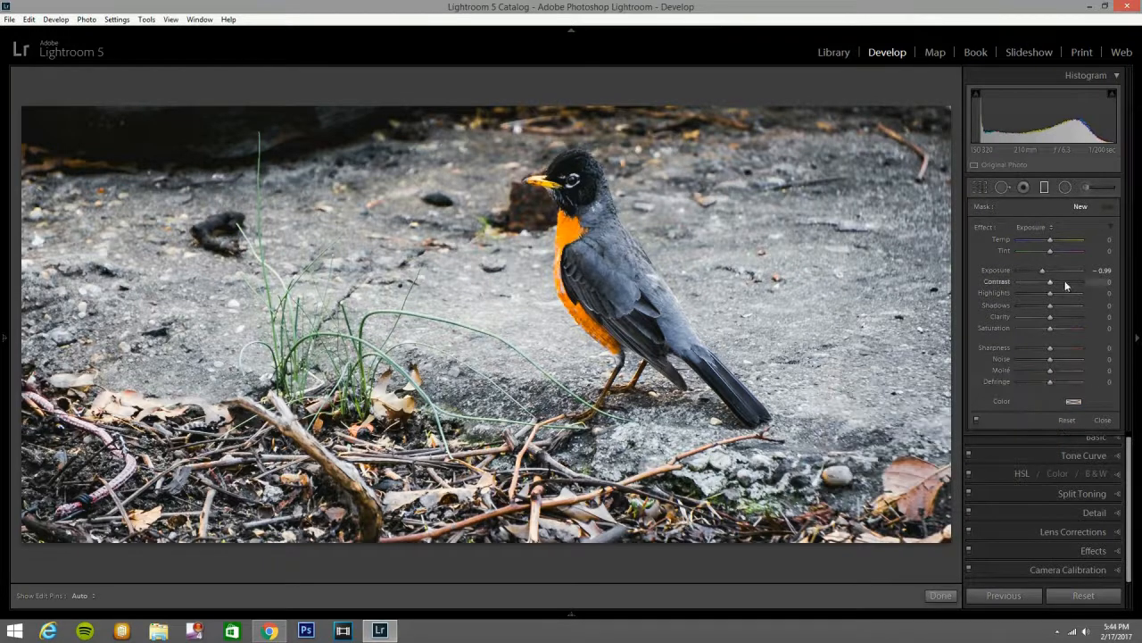
drag(1041, 269, 1041, 268)
Darken the photo's lower and upper edges with one graduated filter running inward from each edge, and close the tool
drag(578, 551, 579, 444)
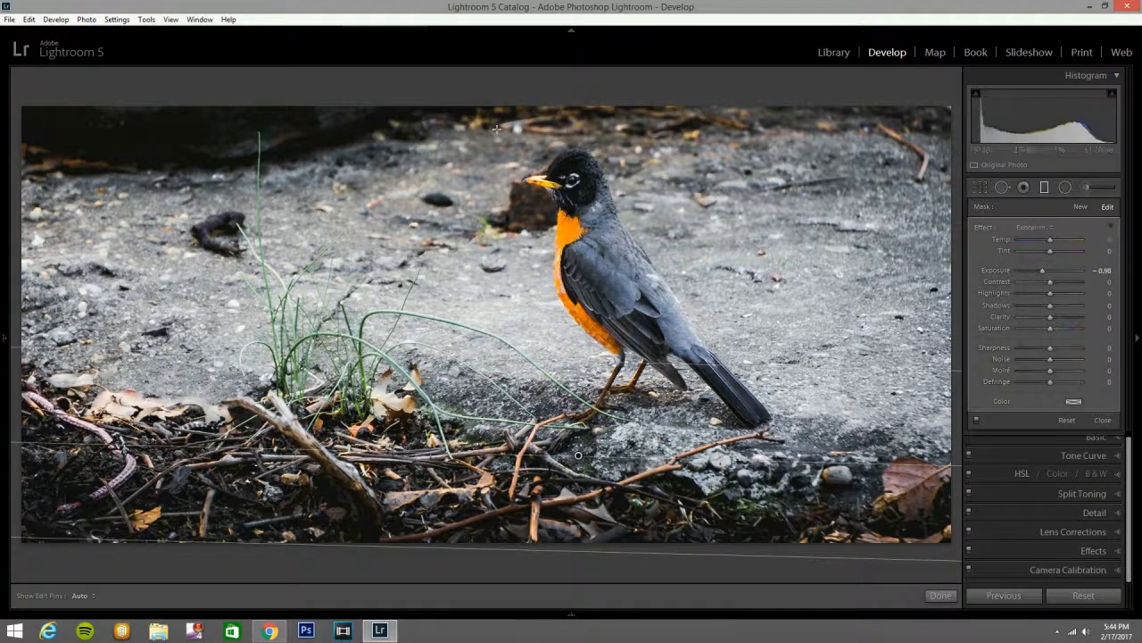
drag(524, 106, 526, 166)
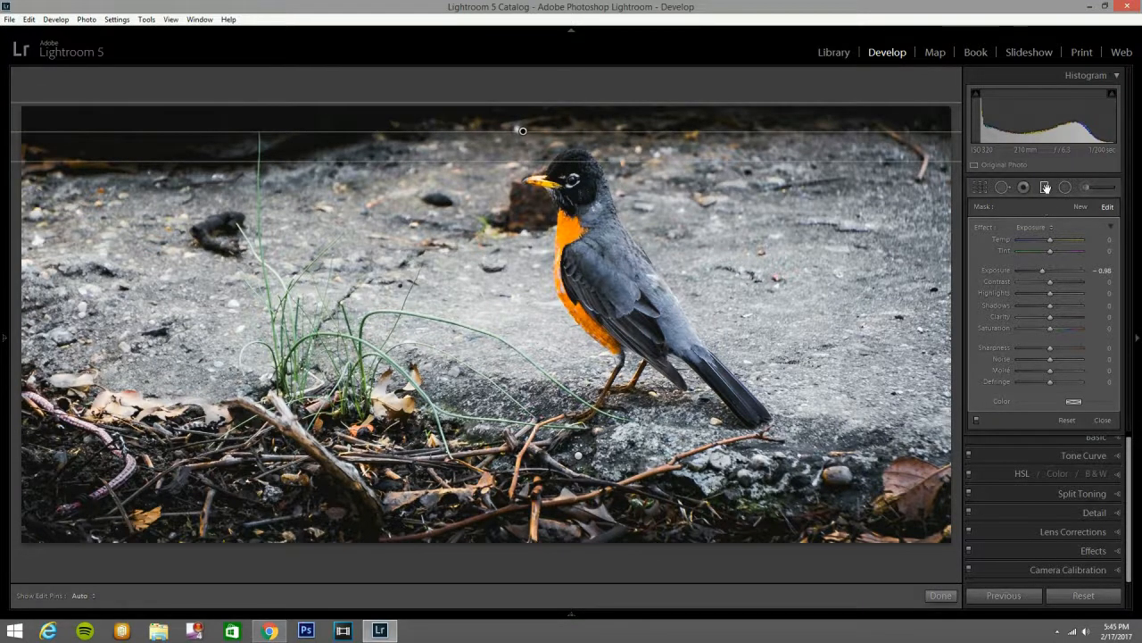
key(Return)
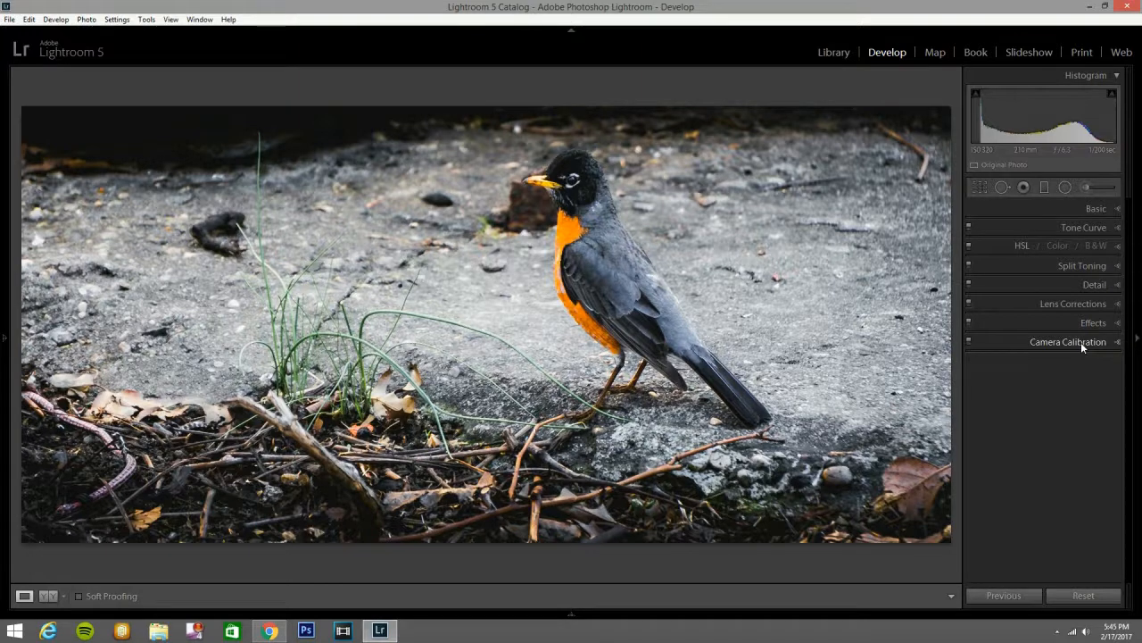
Compare the photo before and after side by side with the lights out, and return to the single edited view
key(y)
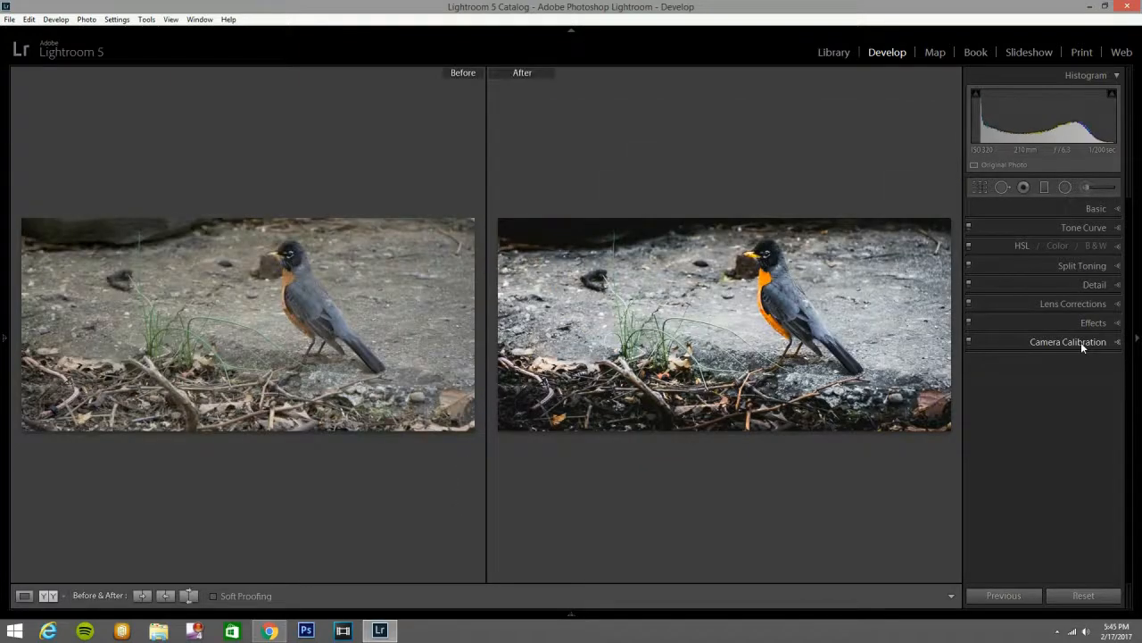
key(l)
key(l)
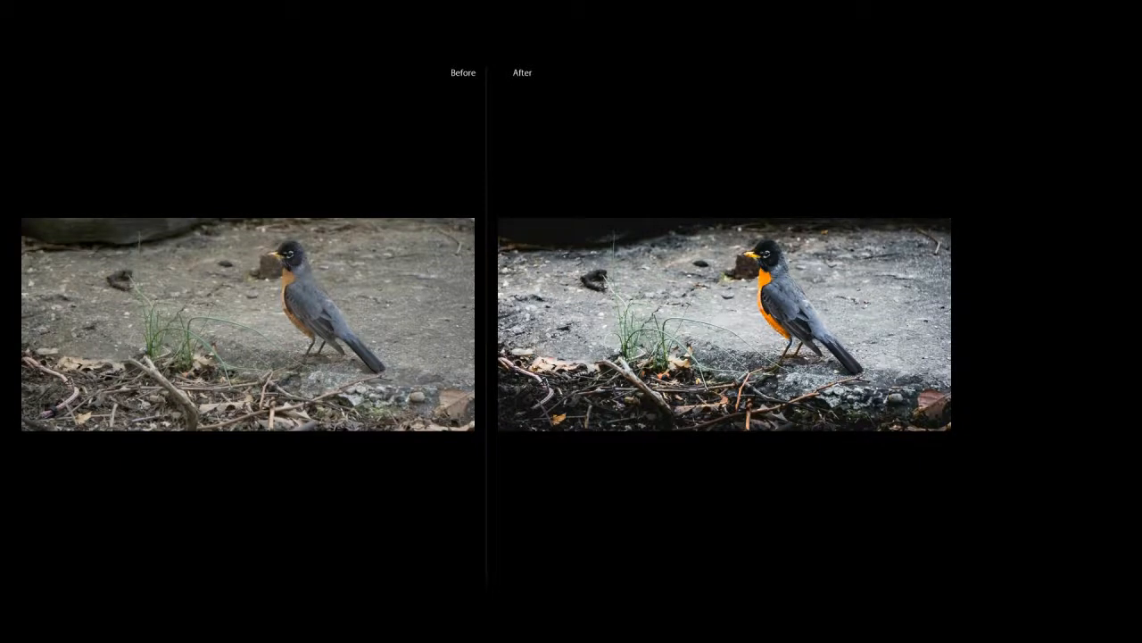
key(y)
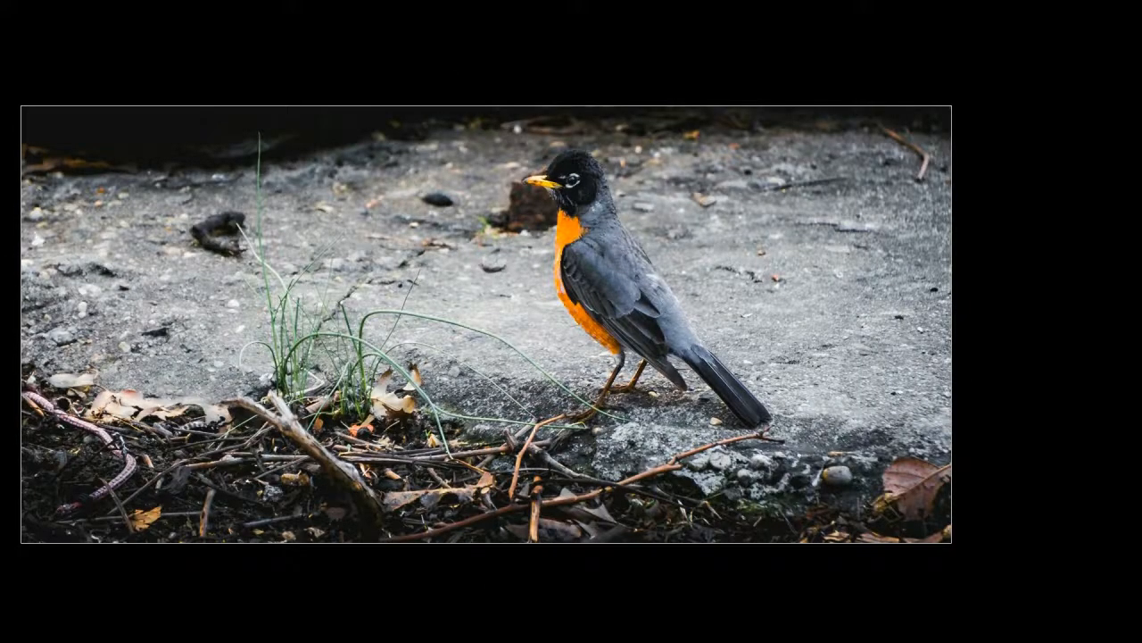